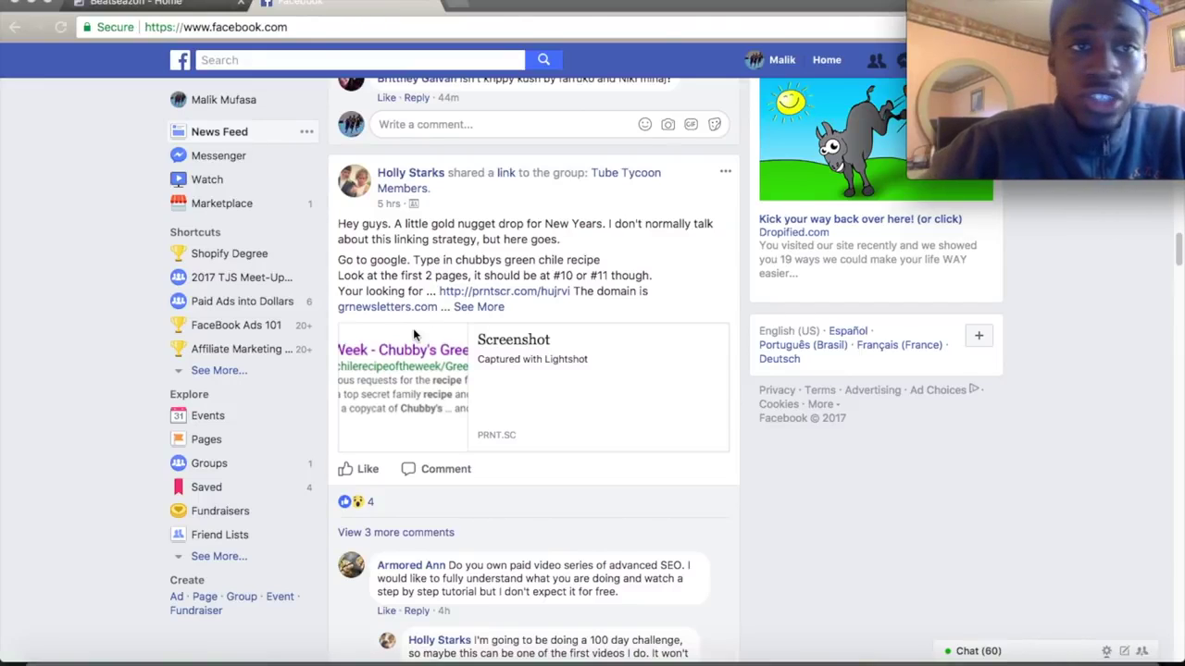
Step: Search Facebook for "cats"
left_click(190, 7)
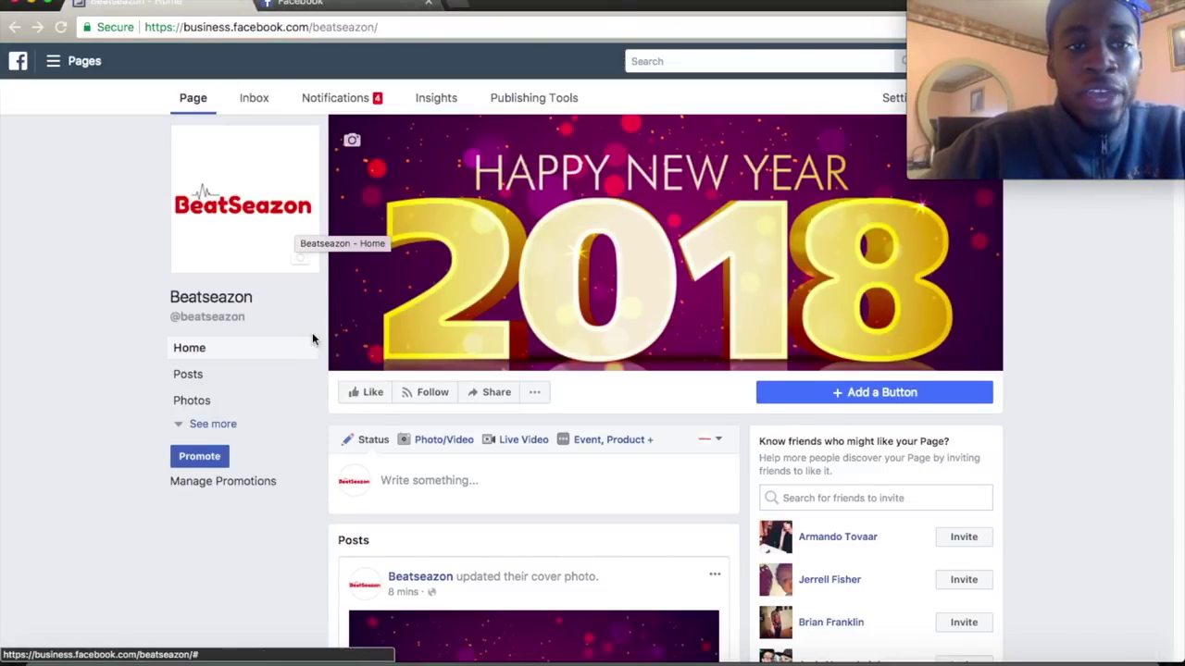
left_click(330, 6)
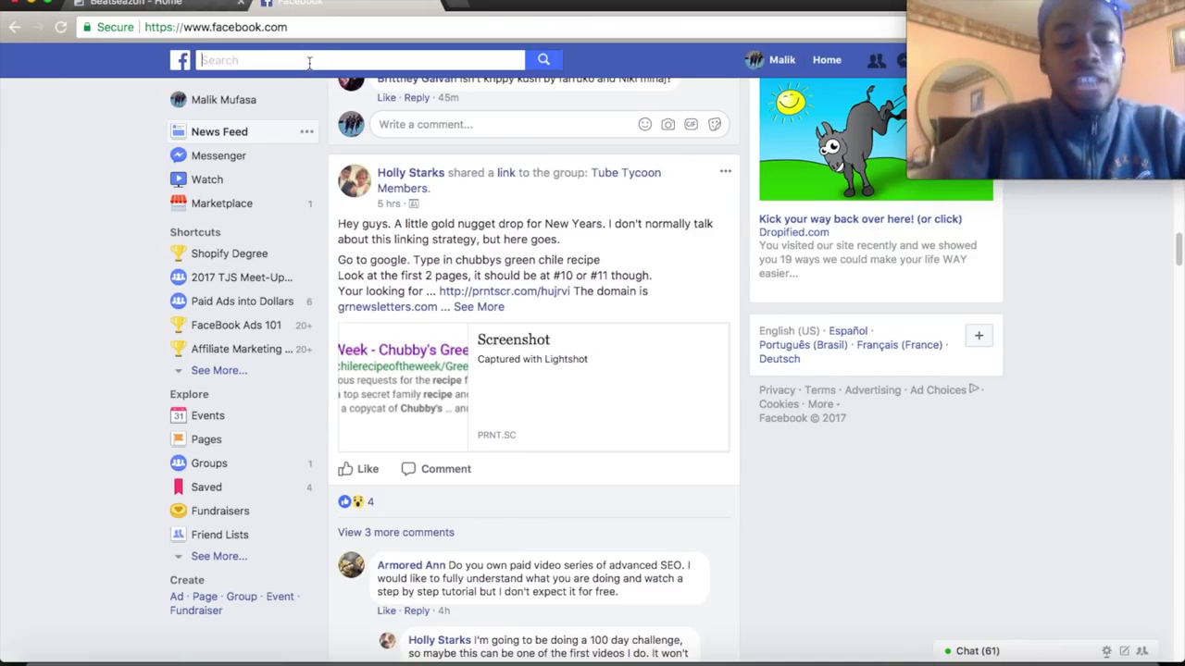
left_click(310, 60)
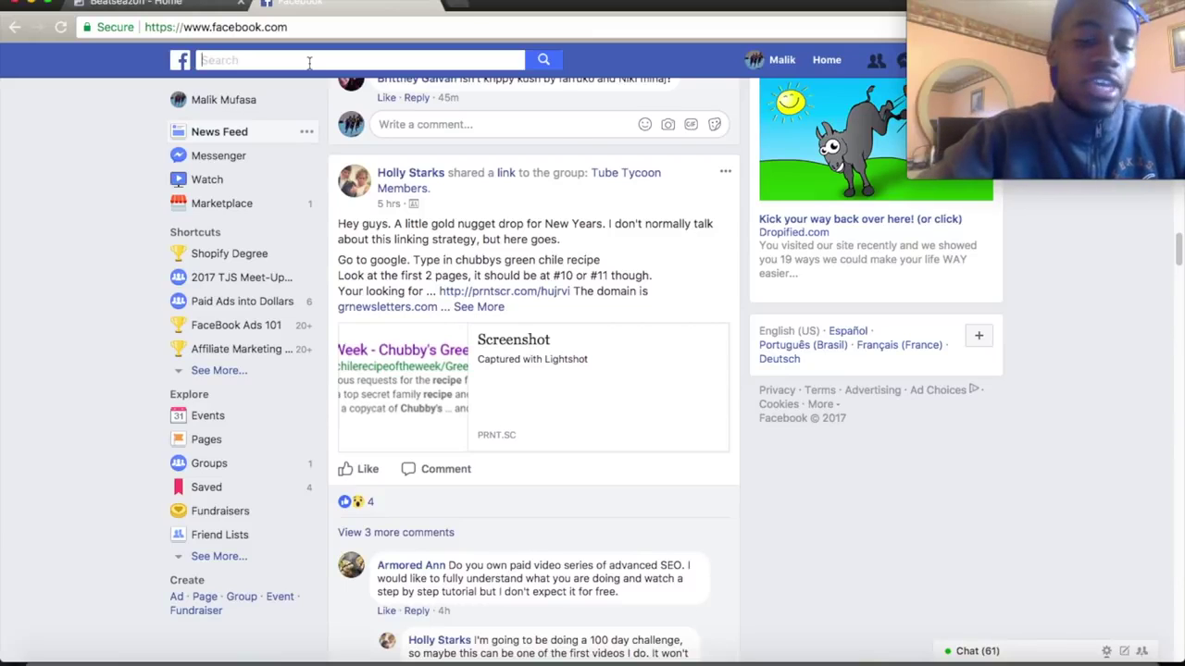
type("cats")
key("BackSpace")
key("BackSpace")
key("BackSpace")
key("BackSpace")
type("cats")
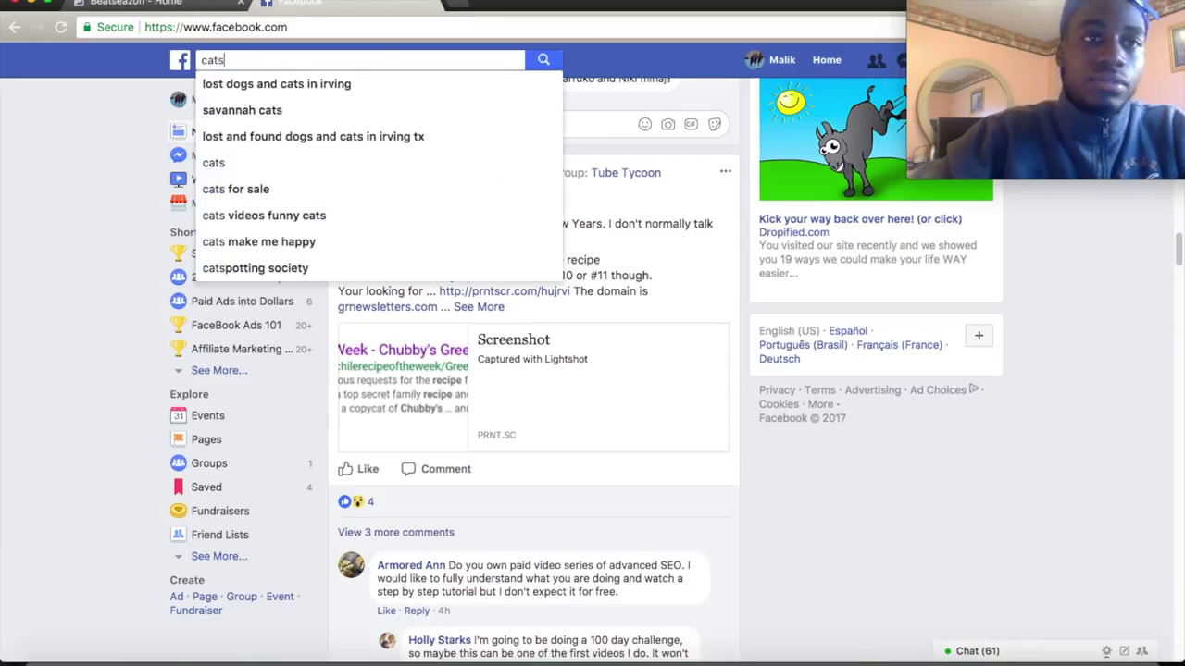
key("Return")
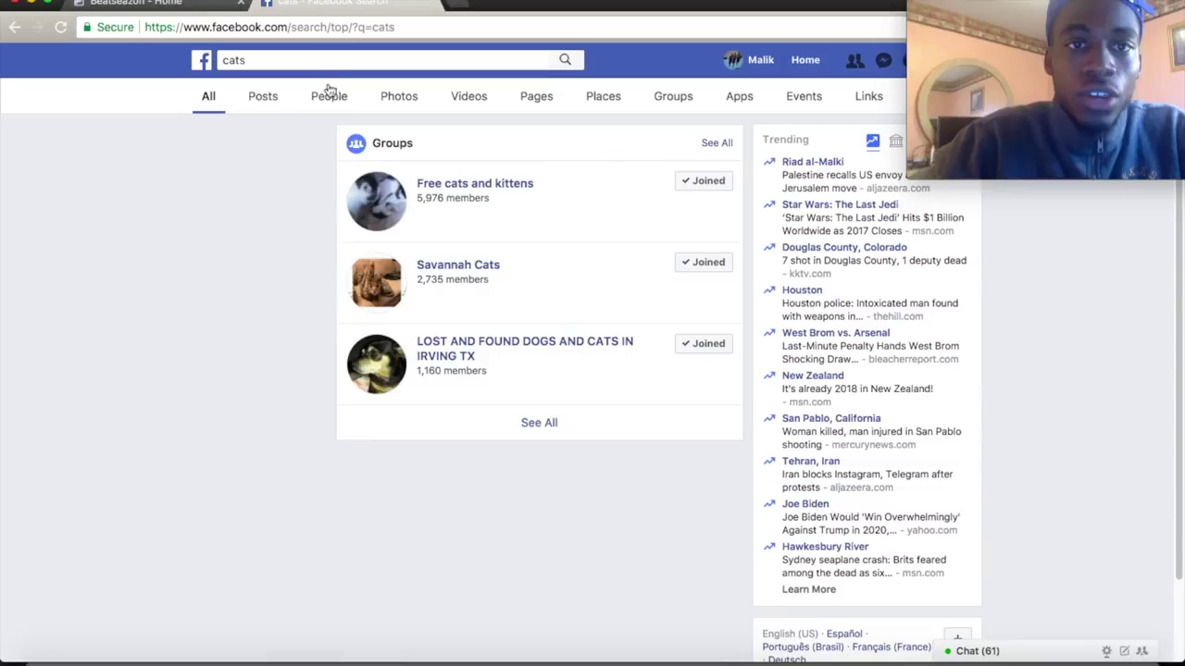
Step: Restrict the cats search results to groups and show only public groups
left_click(675, 100)
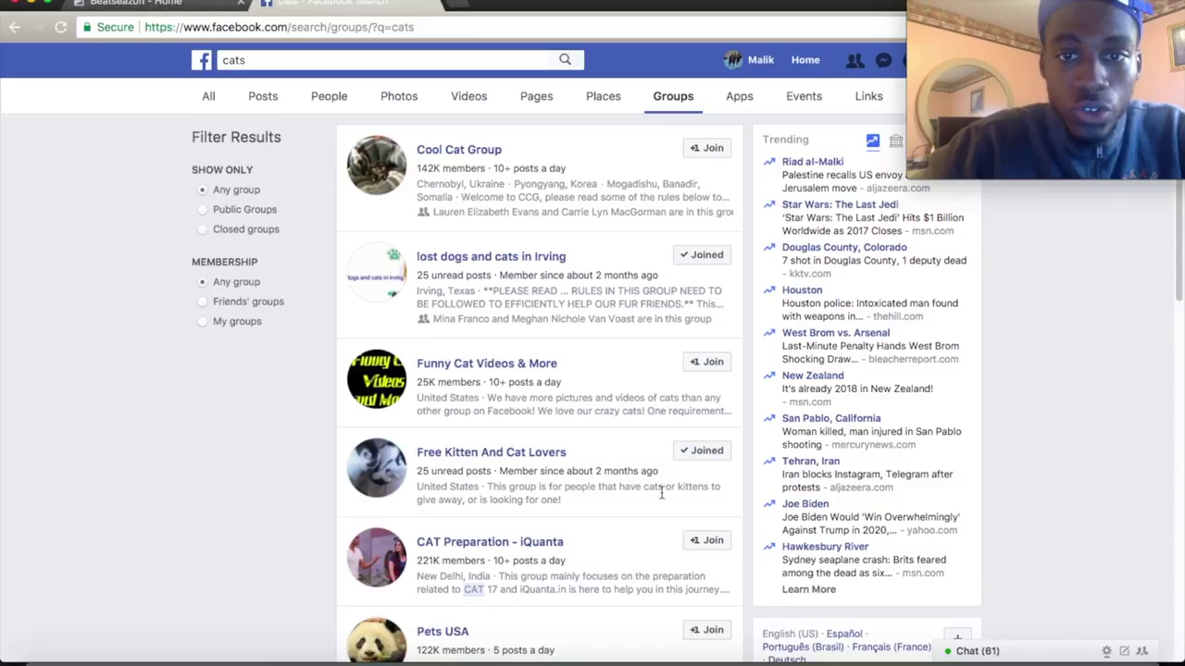
scroll(662, 491, "down", 2)
scroll(659, 488, "up", 3)
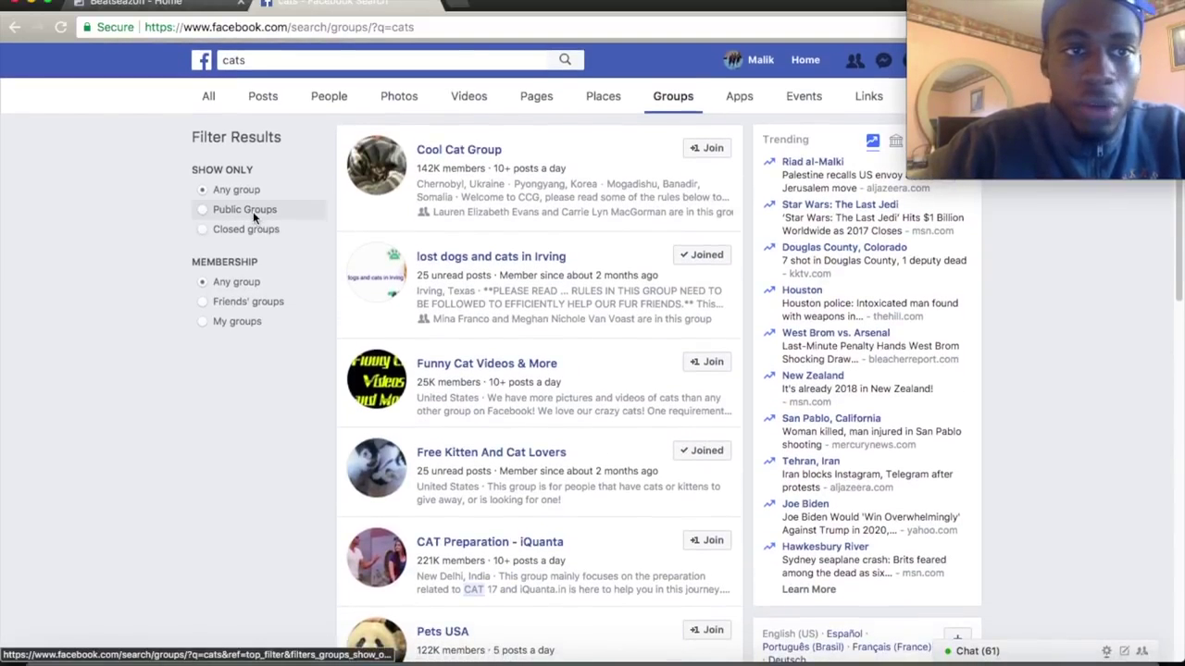
left_click(239, 209)
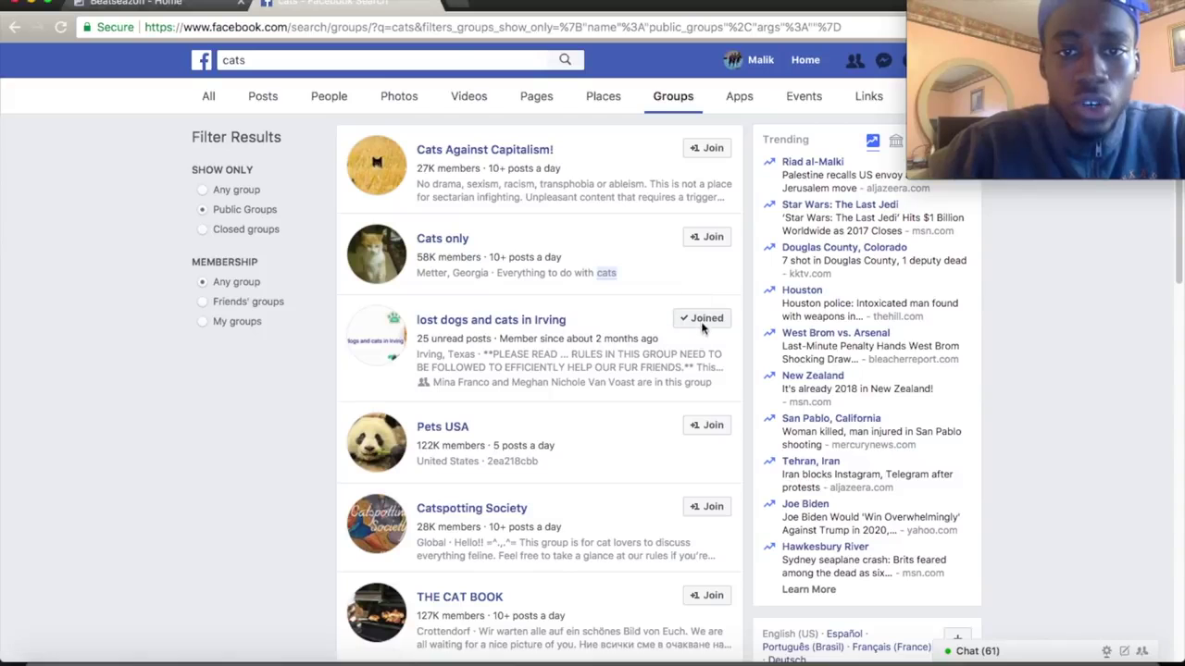
Step: Request to join the Cats Against Capitalism! and Cats only groups without answering the admins' questions
left_click(709, 150)
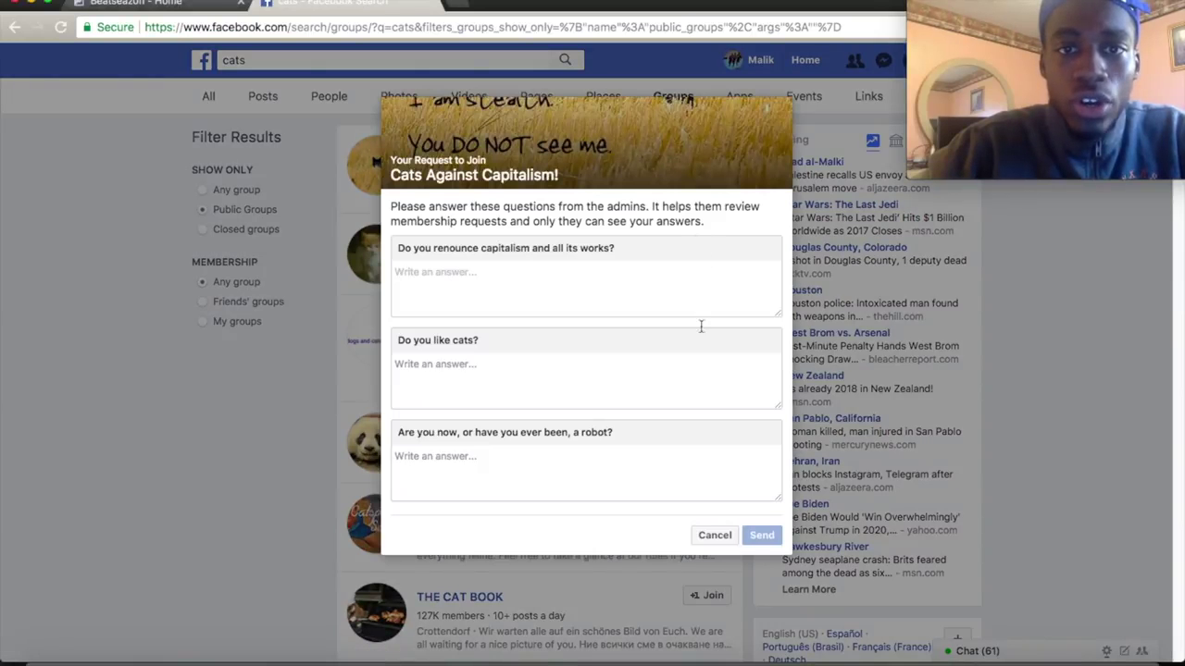
left_click(703, 548)
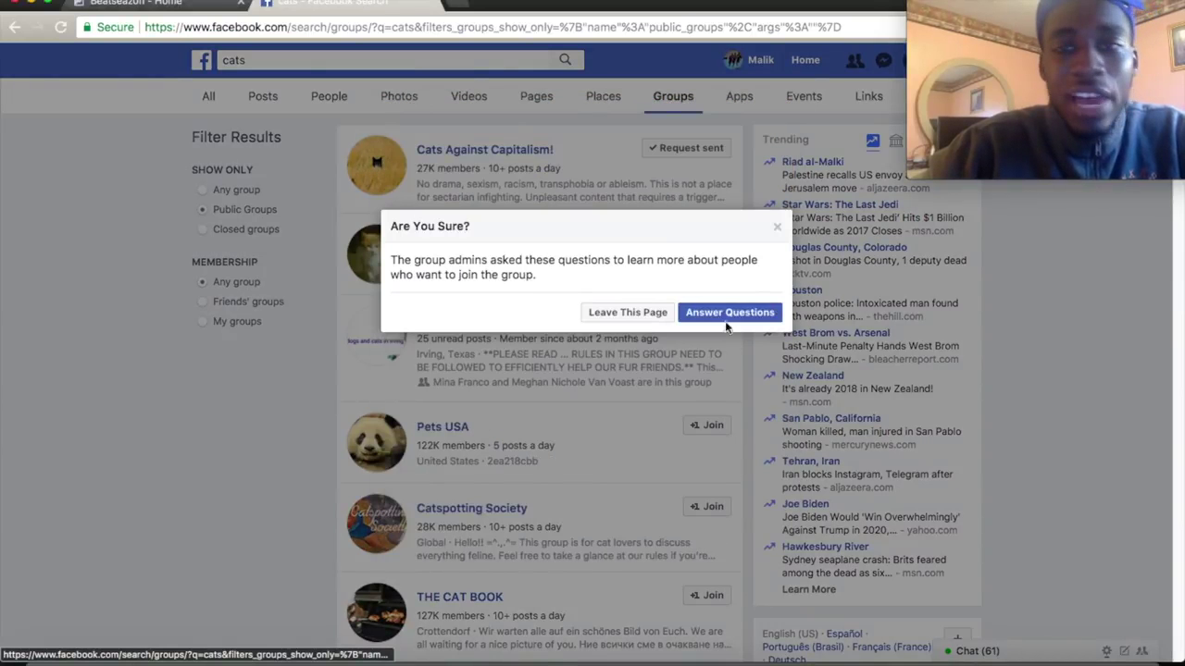
left_click(639, 312)
left_click(710, 241)
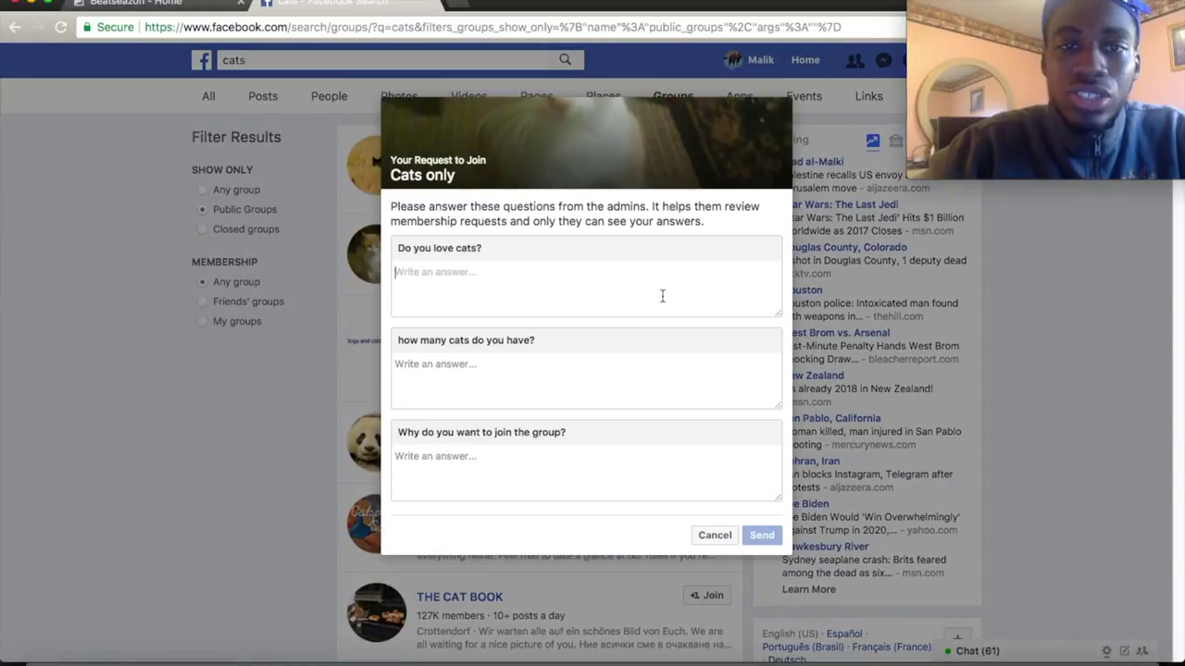
left_click(697, 542)
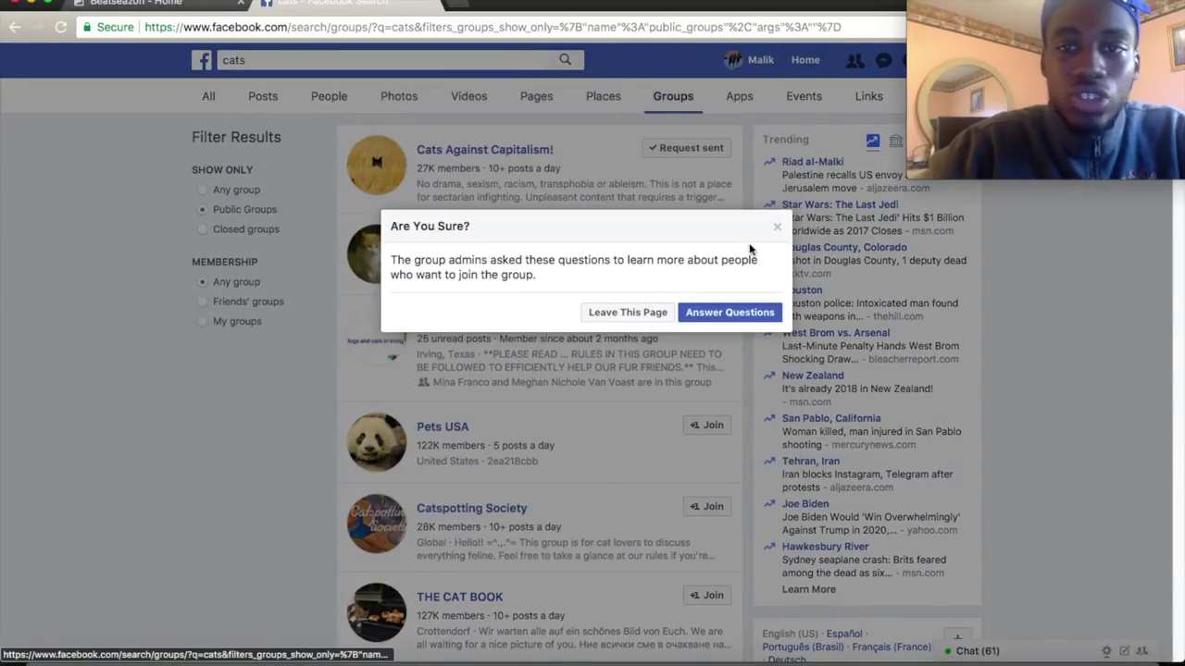
left_click(777, 227)
Step: Request to join the Catspotting Society group, skipping its membership questions
scroll(690, 399, "down", 3)
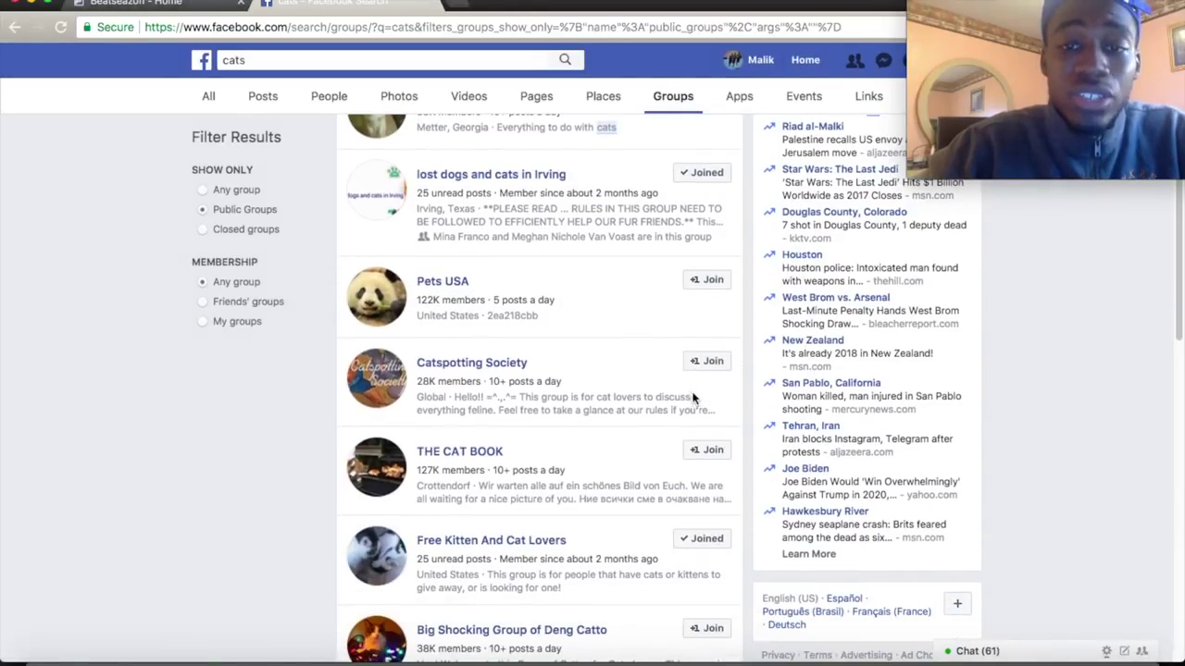
left_click(700, 362)
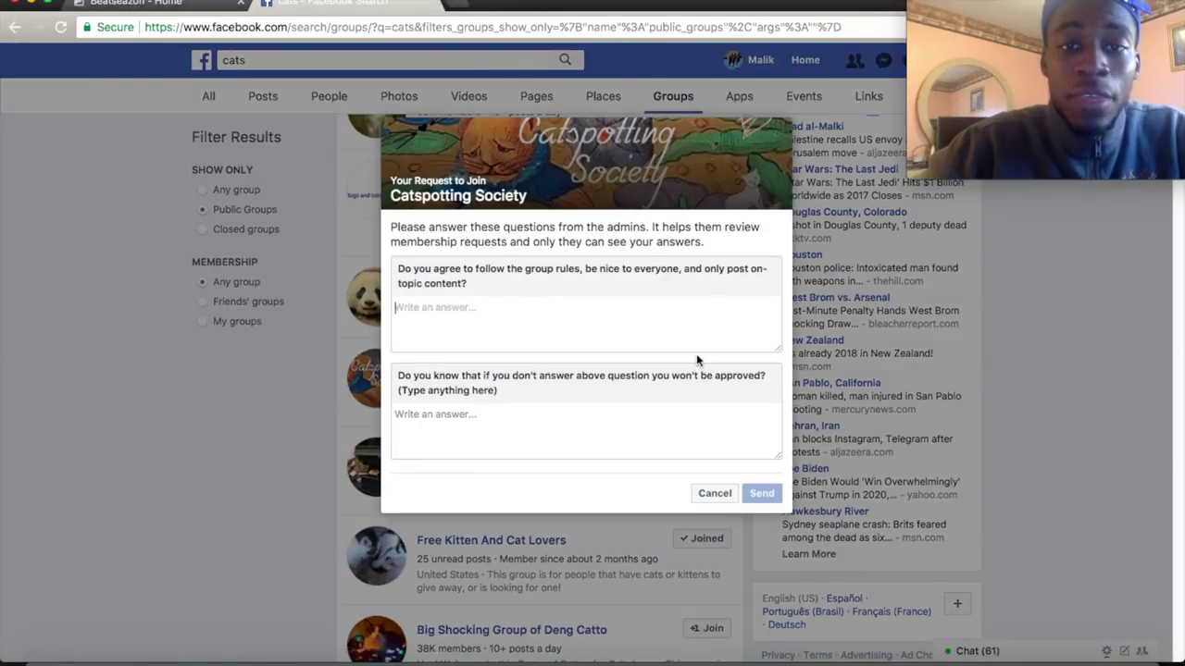
left_click(706, 494)
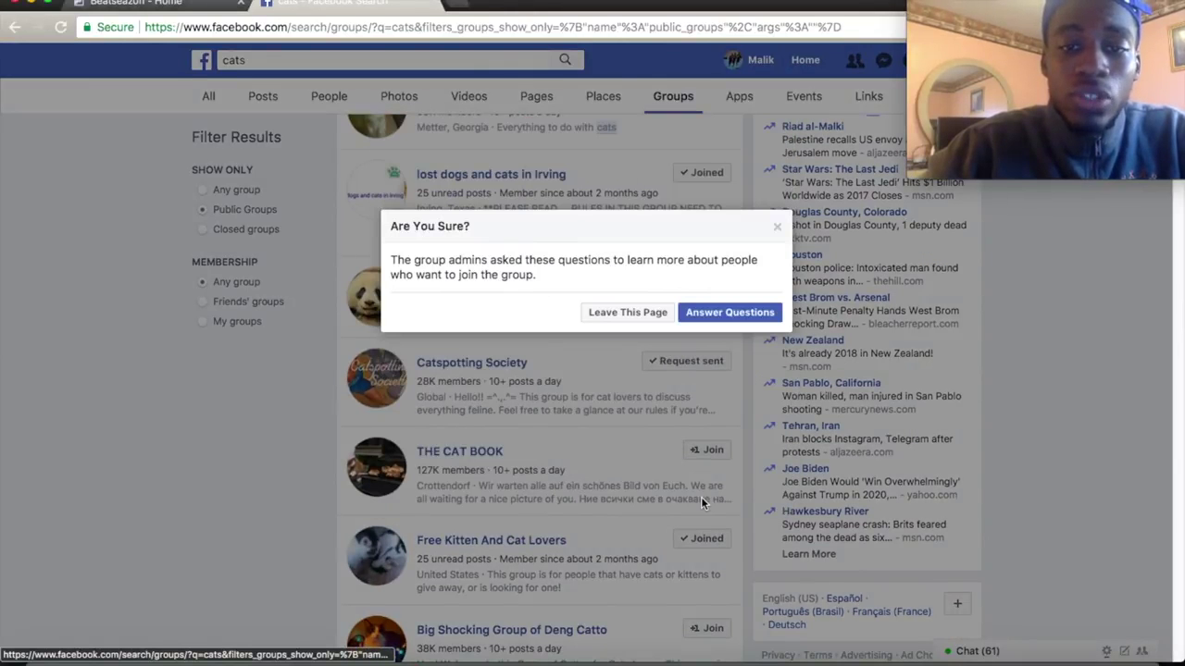
left_click(778, 228)
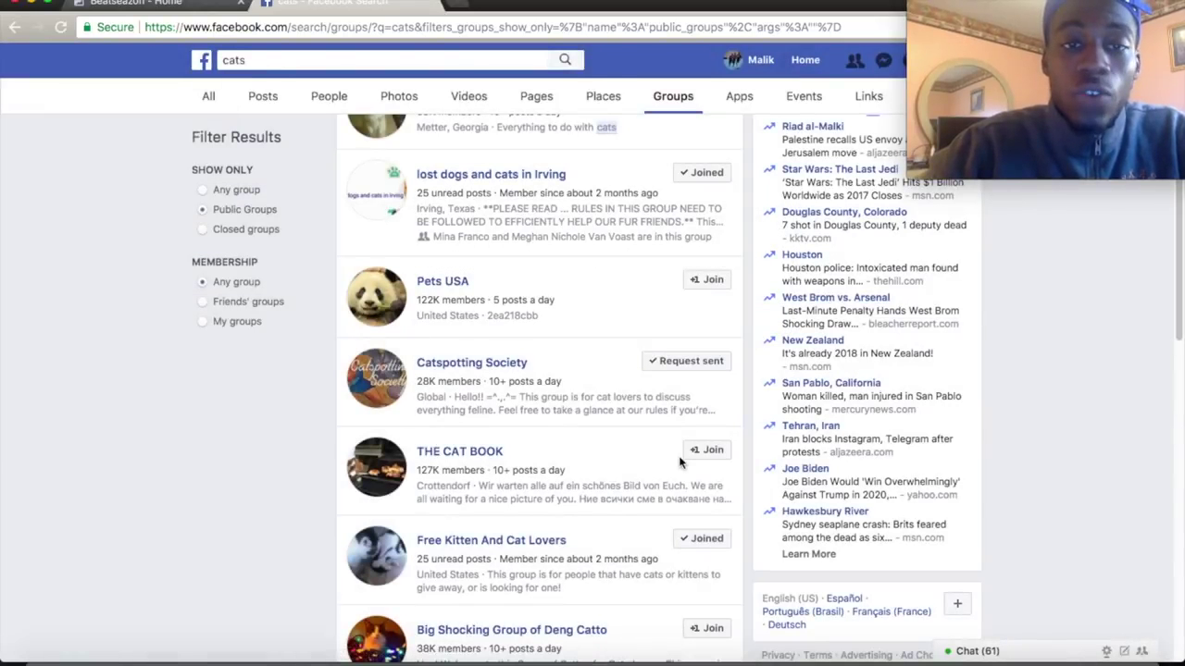
scroll(680, 457, "down", 3)
scroll(679, 456, "down", 3)
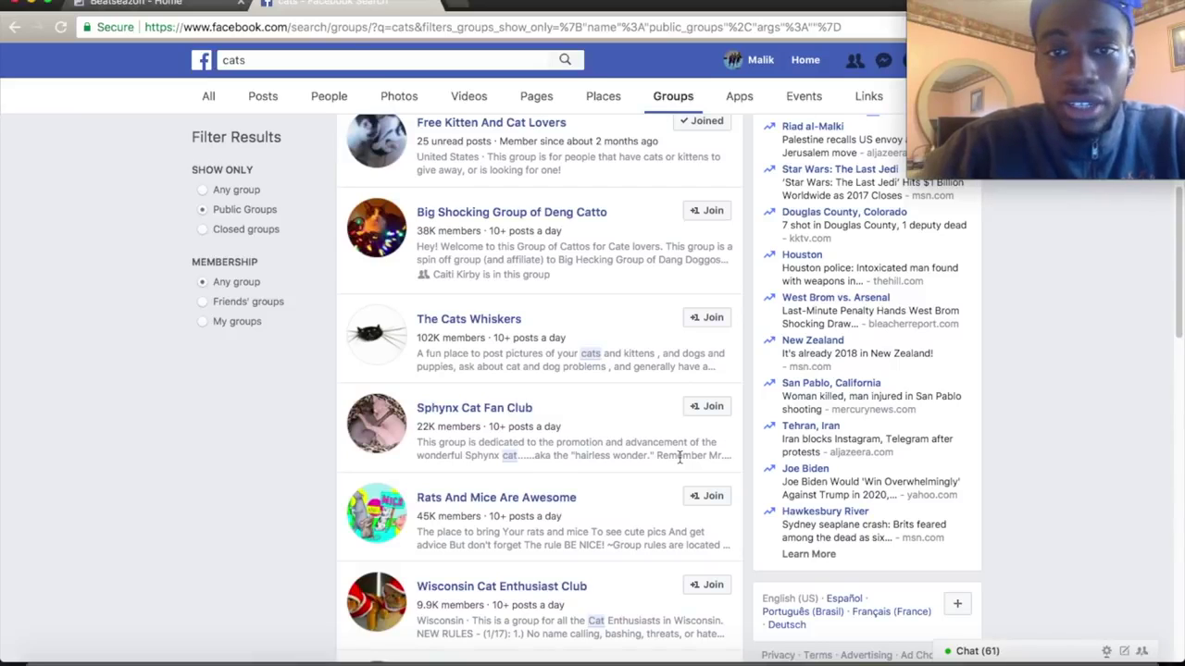
scroll(678, 455, "up", 5)
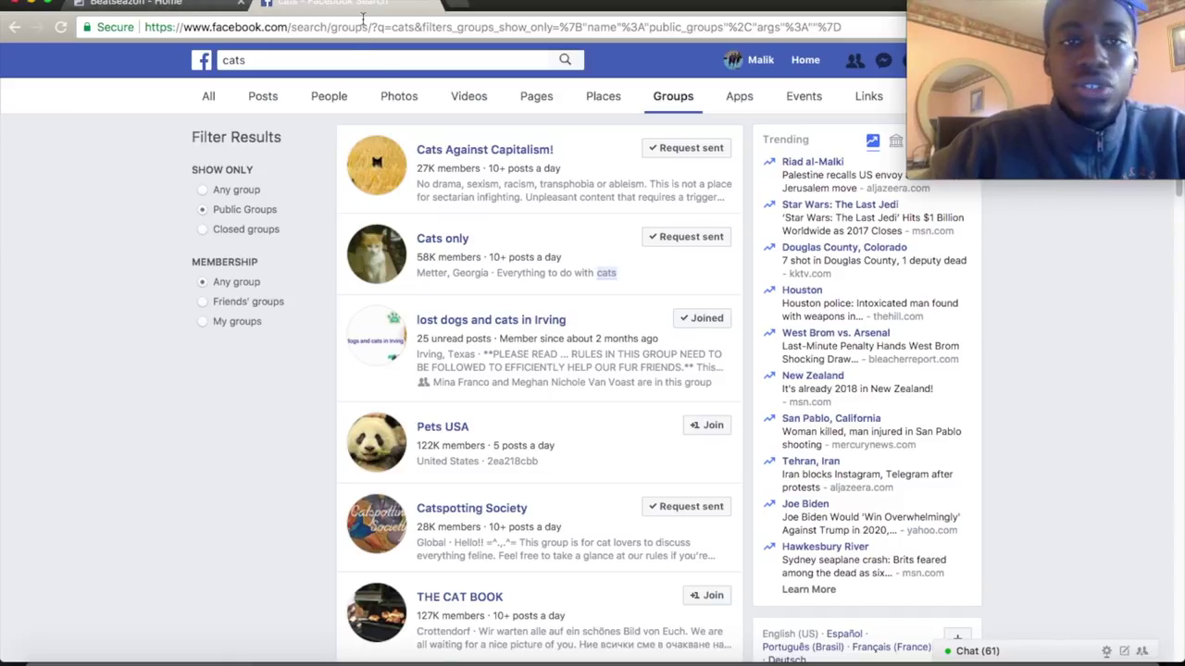
left_click(350, 61)
left_click(350, 61)
left_click(326, 345)
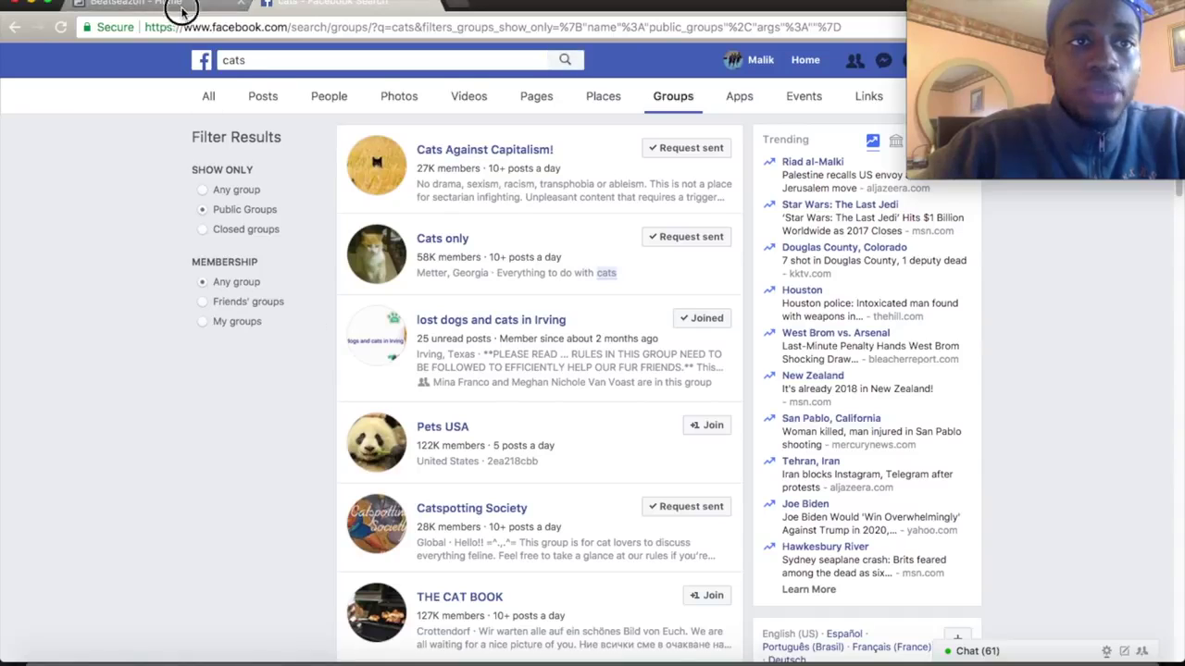
Step: On the Beatseazon page, write a new post beginning "Love your cat everyday, give them the comfort"
left_click(180, 7)
scroll(420, 328, "down", 3)
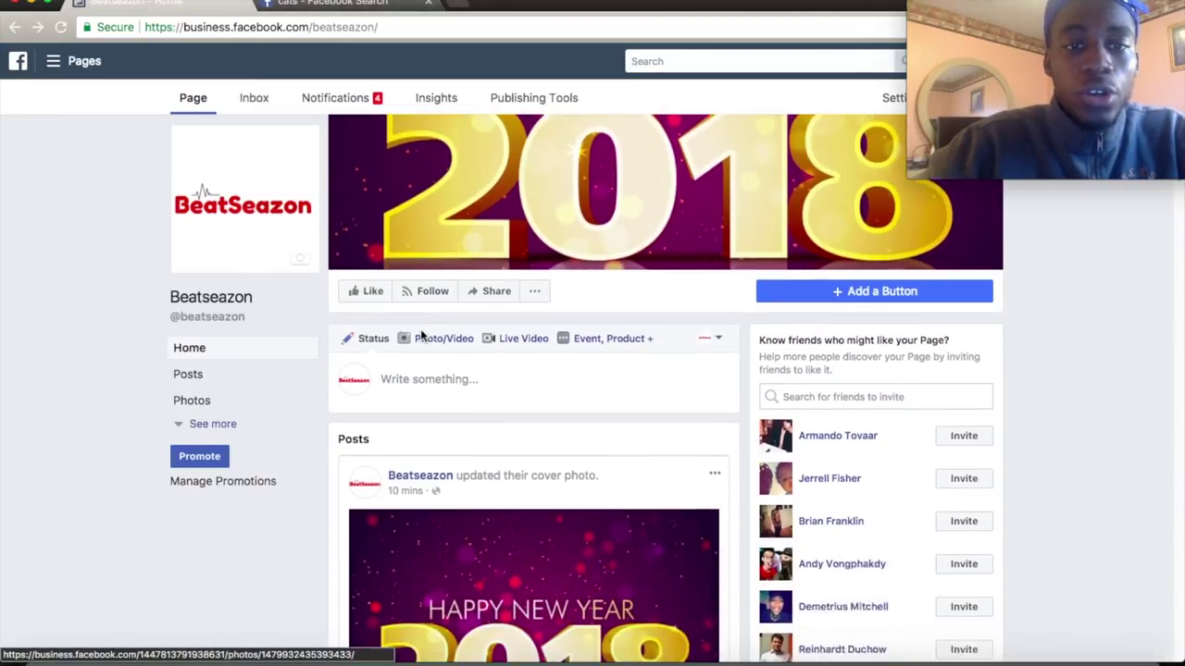
left_click(420, 329)
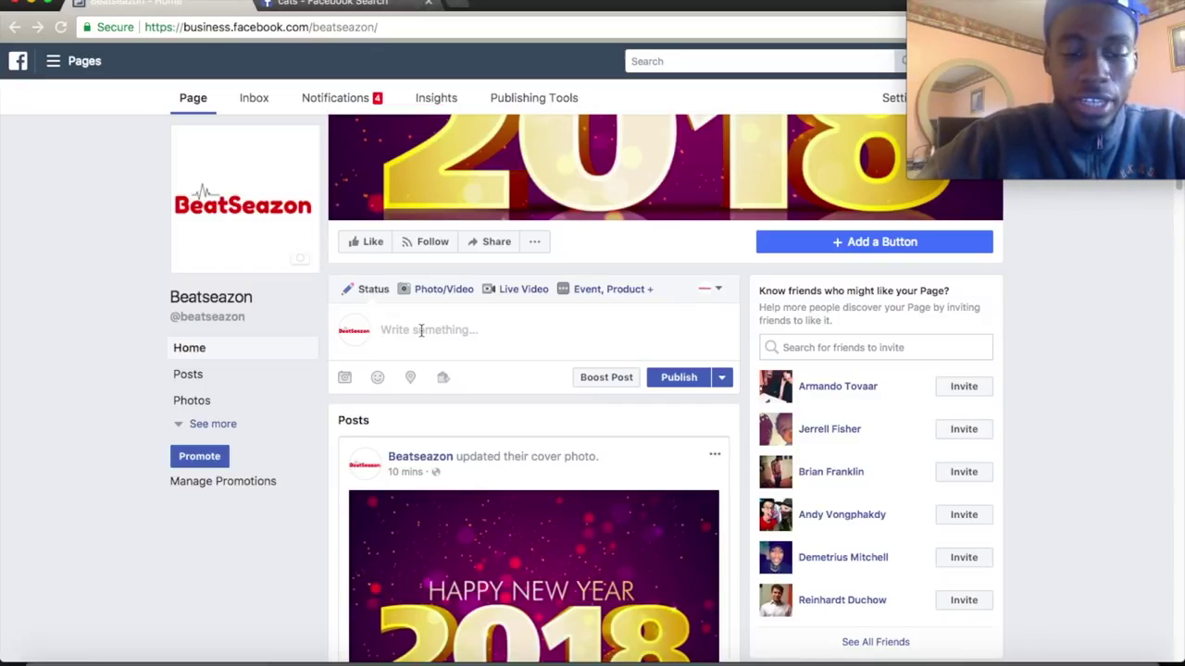
type("Love")
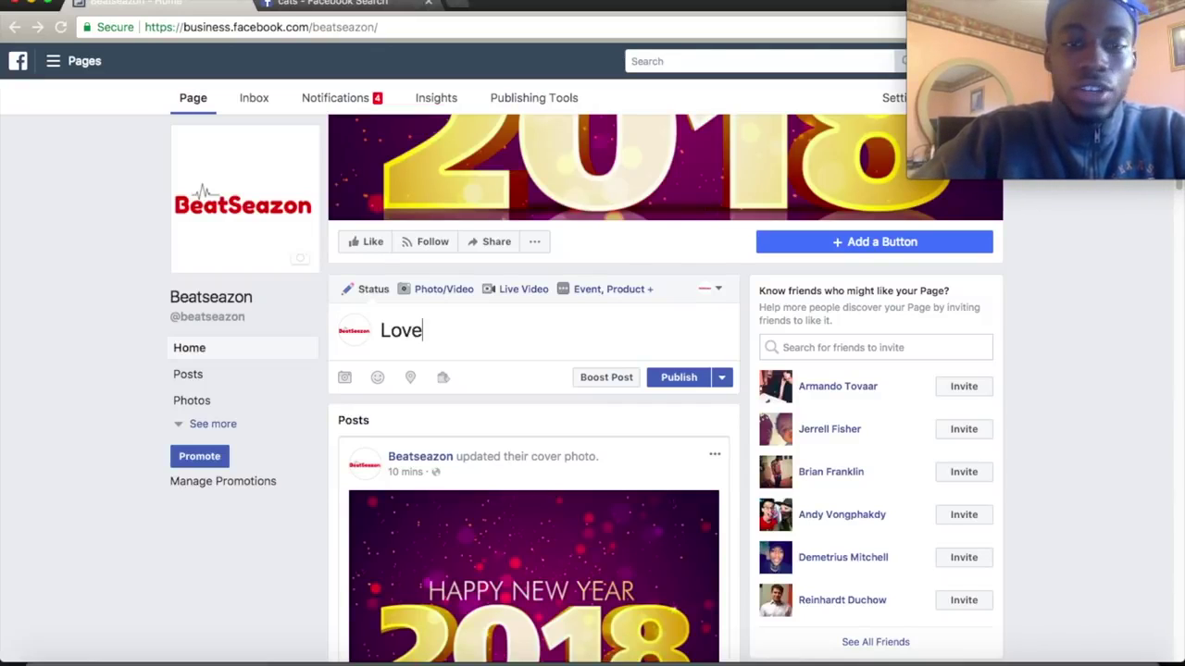
type(" your cat eve")
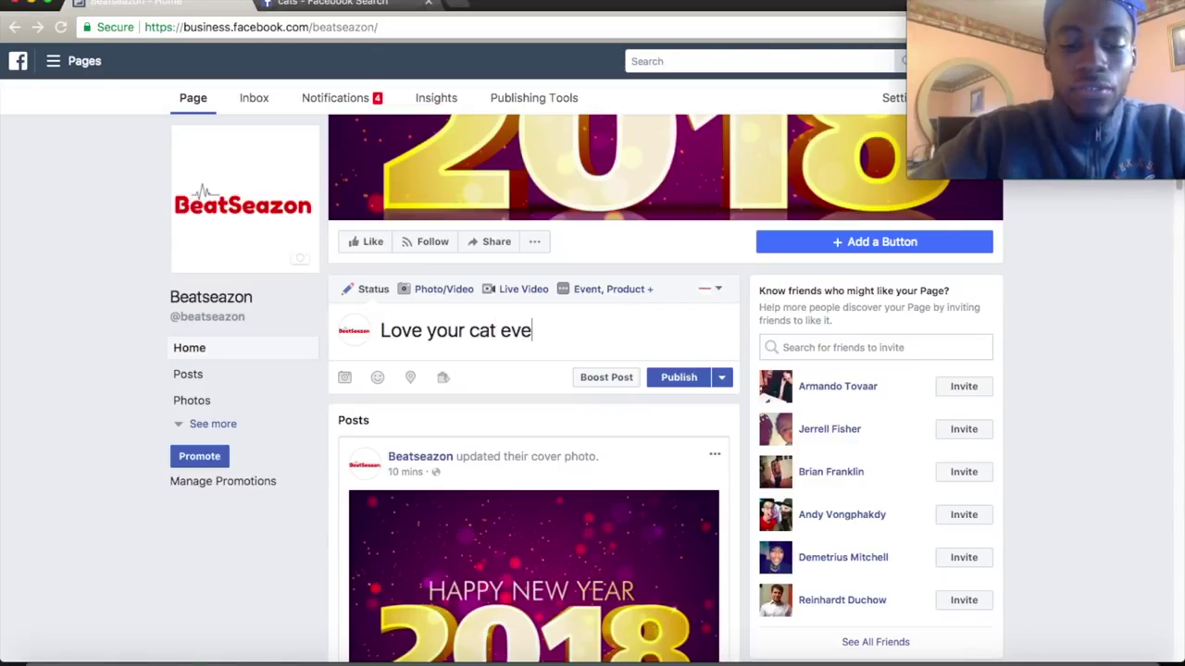
type("ryday =")
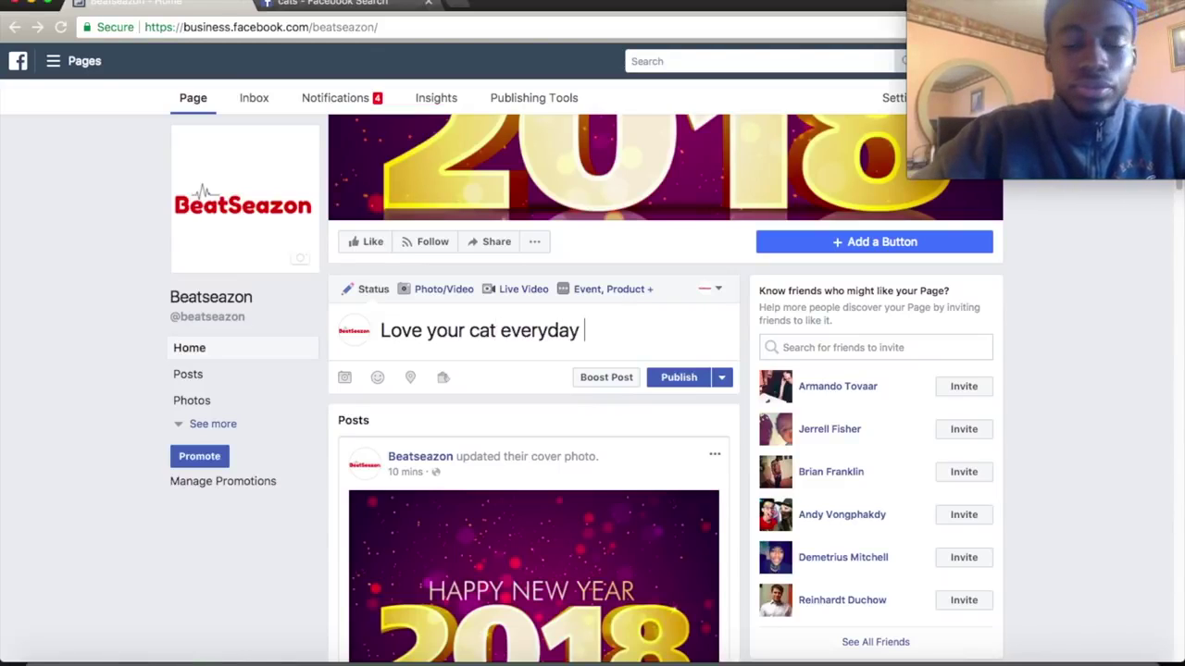
key("BackSpace")
key("BackSpace")
key("BackSpace")
type(", give the")
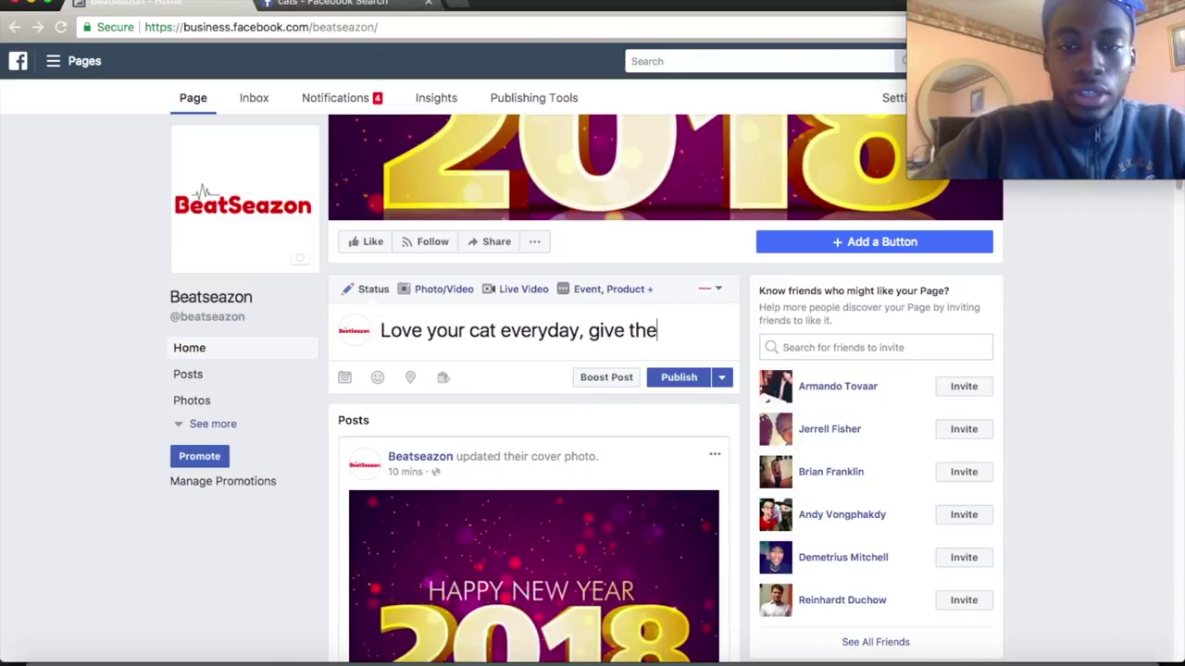
type("m the confort")
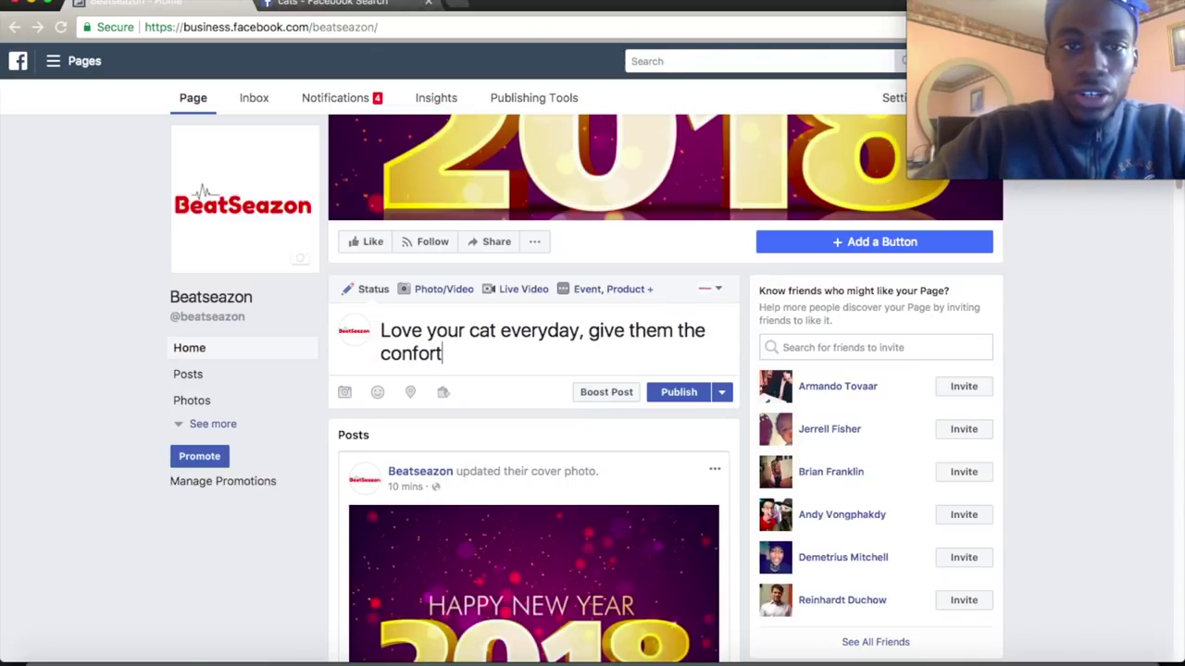
key("BackSpace")
key("BackSpace")
key("BackSpace")
key("BackSpace")
key("BackSpace")
type("mfort")
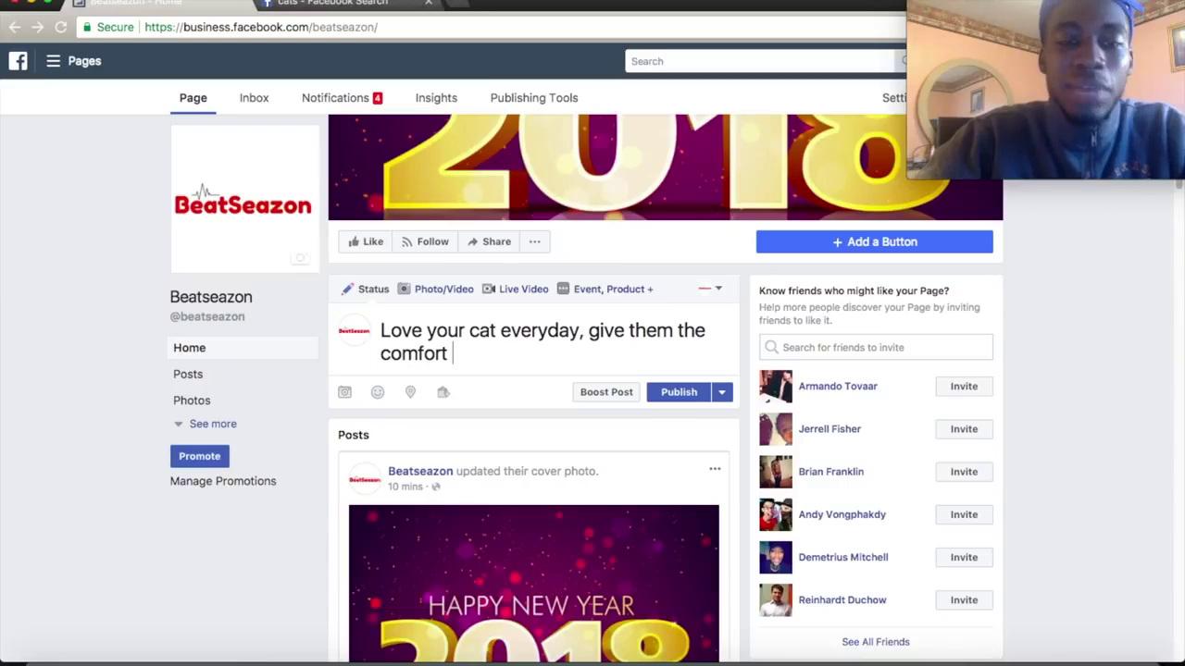
key("BackSpace")
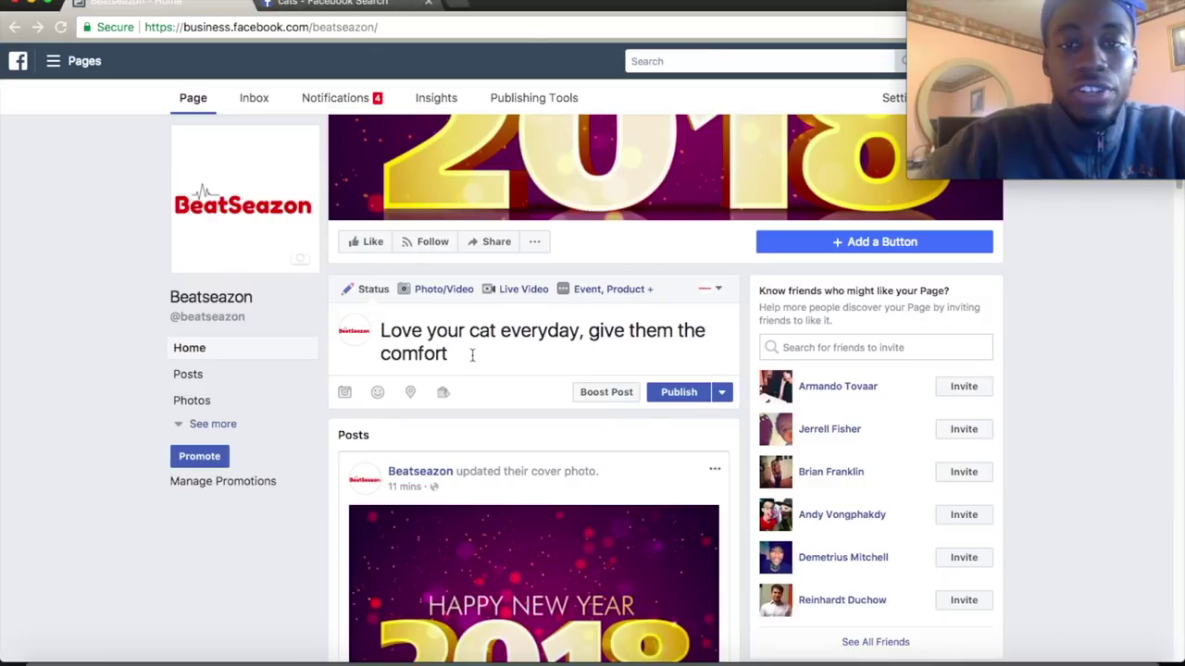
Step: Complete the post with "they need." and publish it on the page
type("they ")
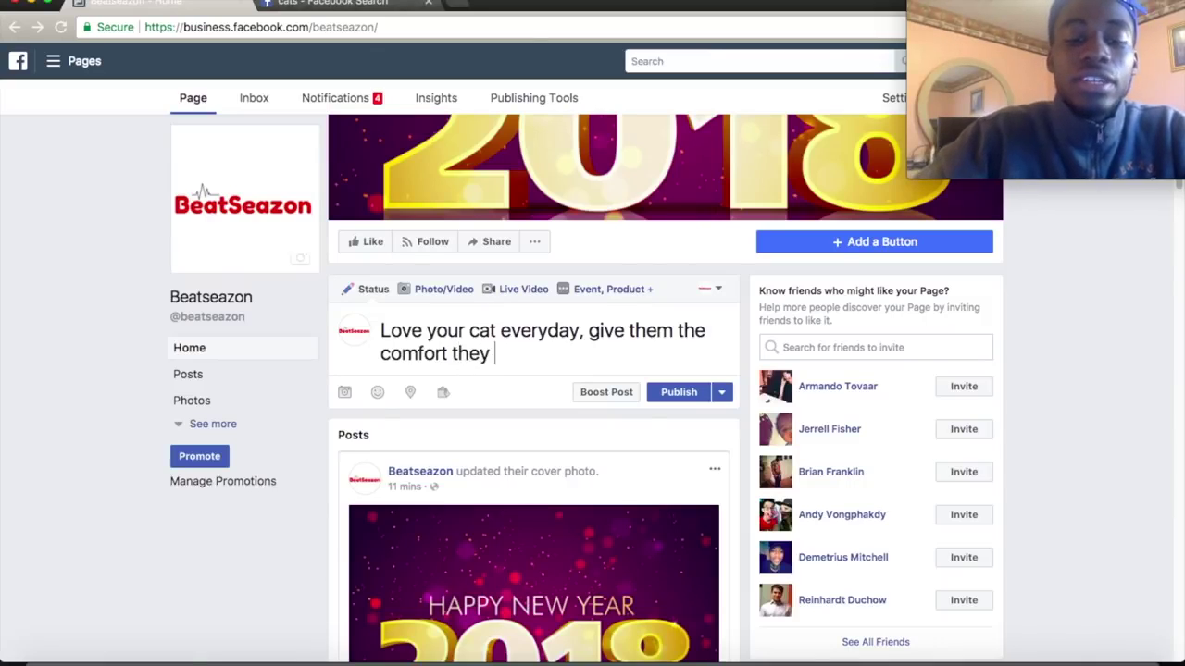
type("need.")
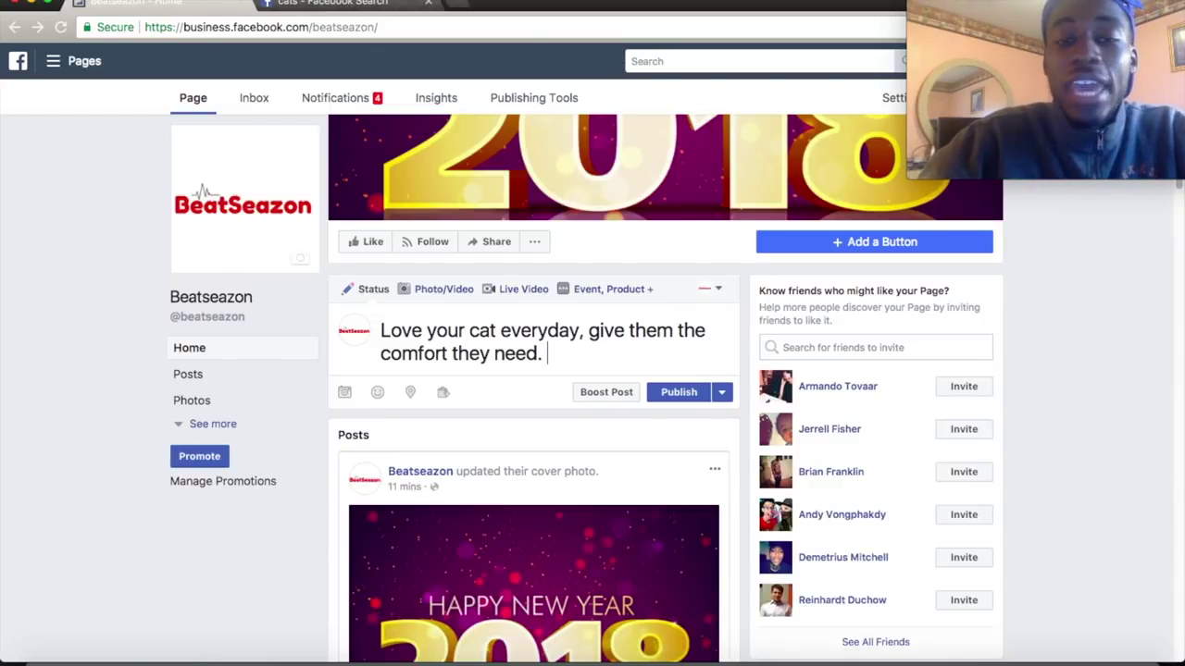
left_click(665, 397)
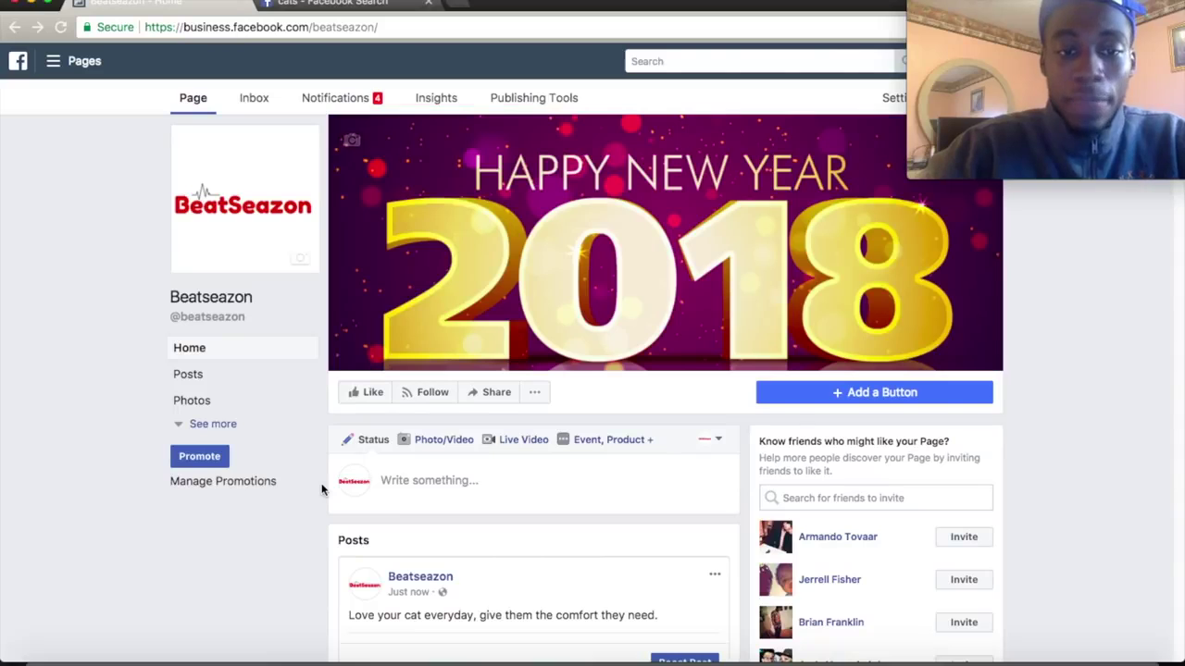
Step: Open the sharing options for the new cat post on the page and set the destination to Share in a Group
scroll(322, 489, "down", 5)
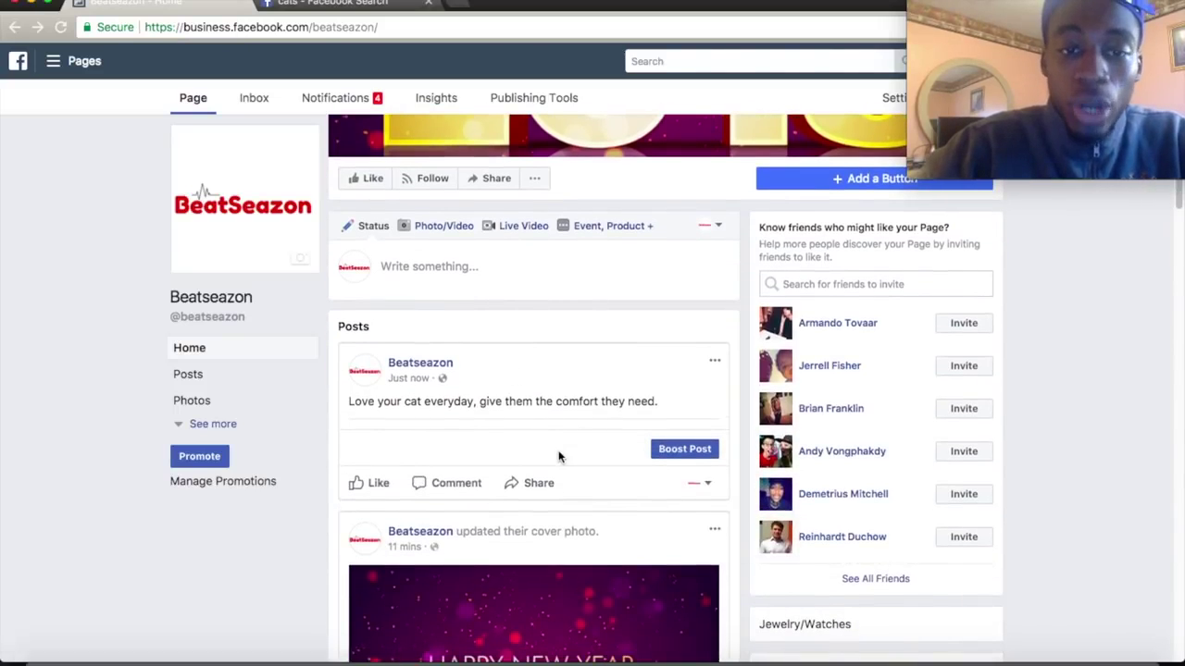
left_click(535, 485)
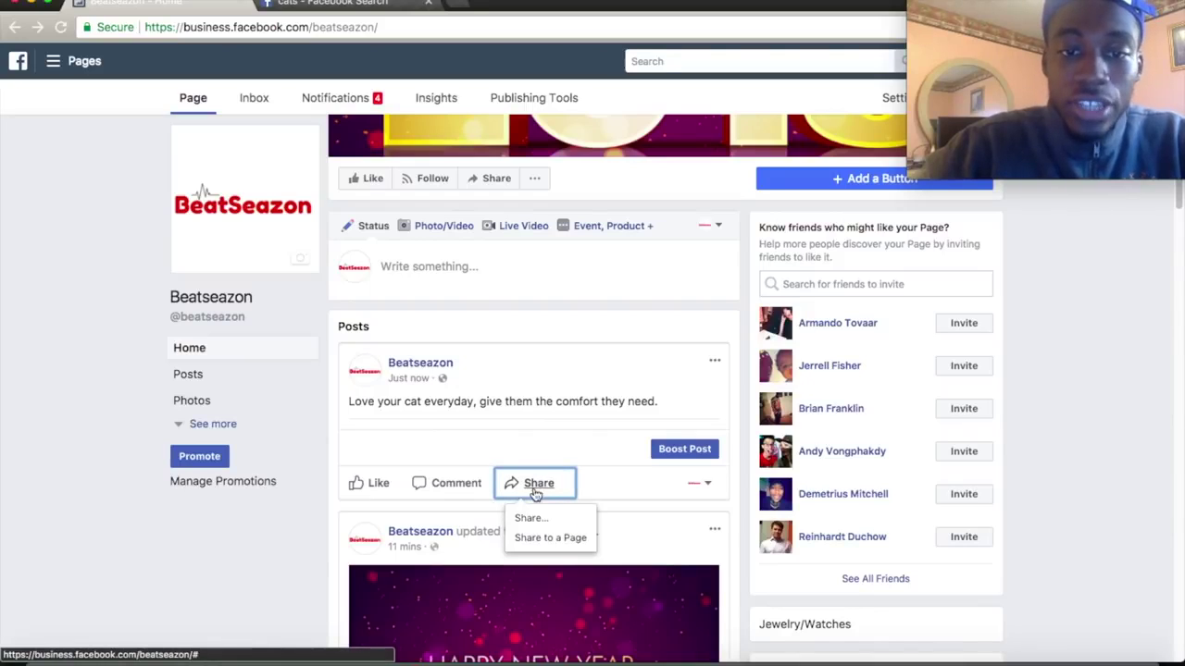
left_click(530, 544)
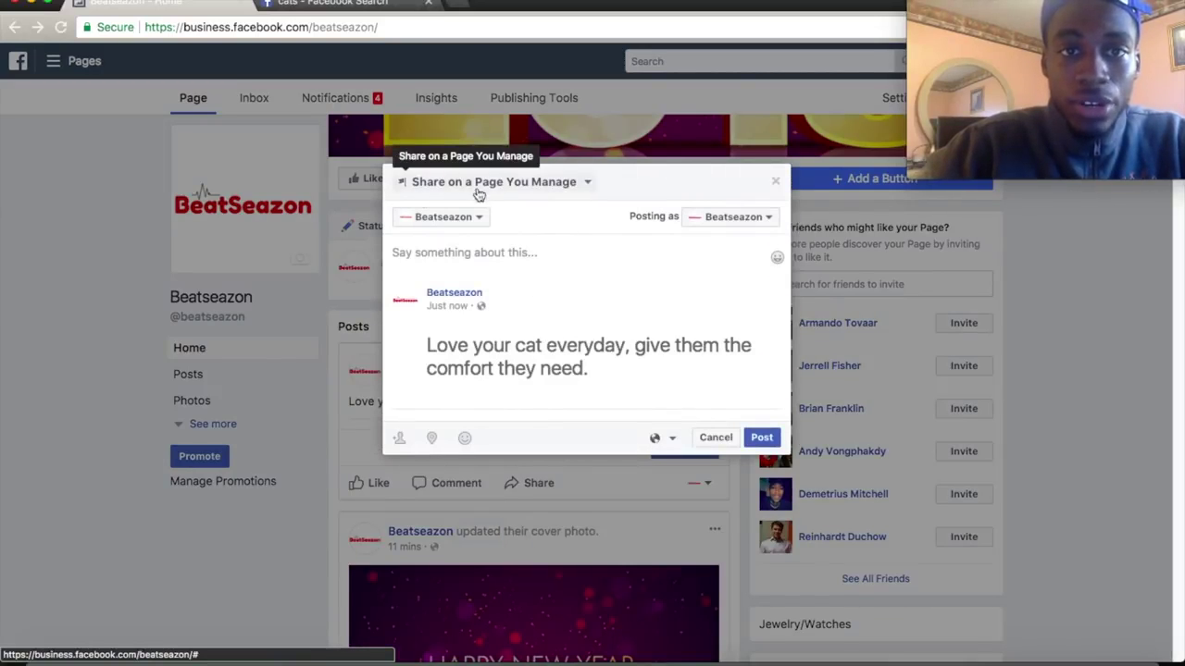
left_click(583, 183)
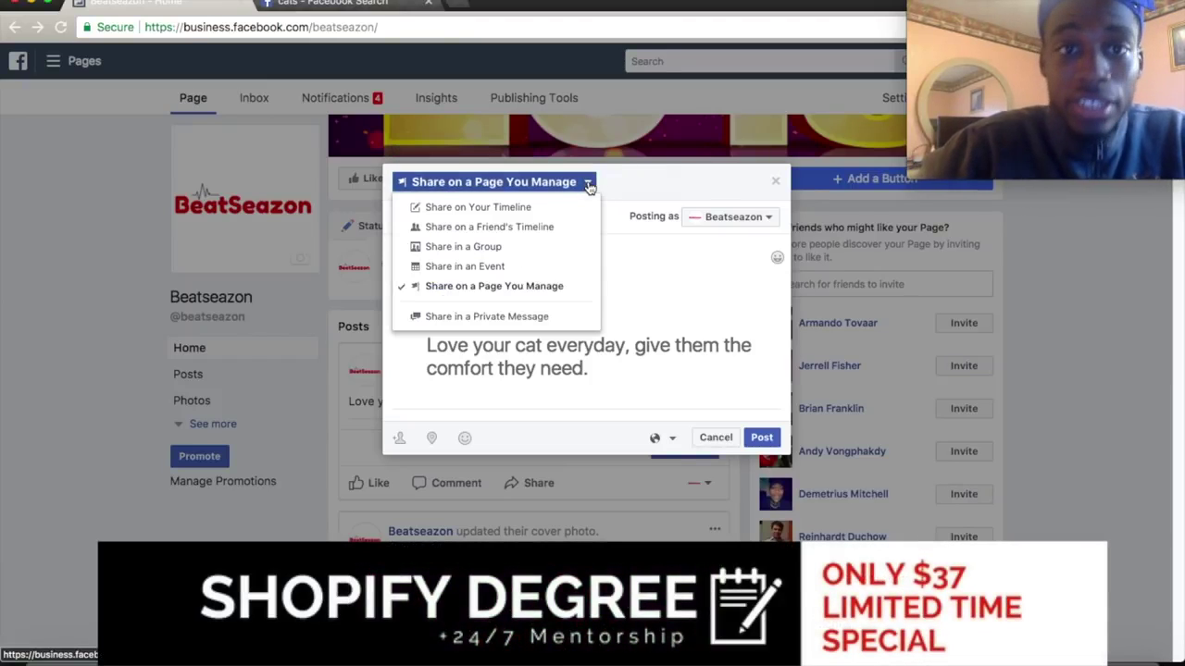
left_click(685, 177)
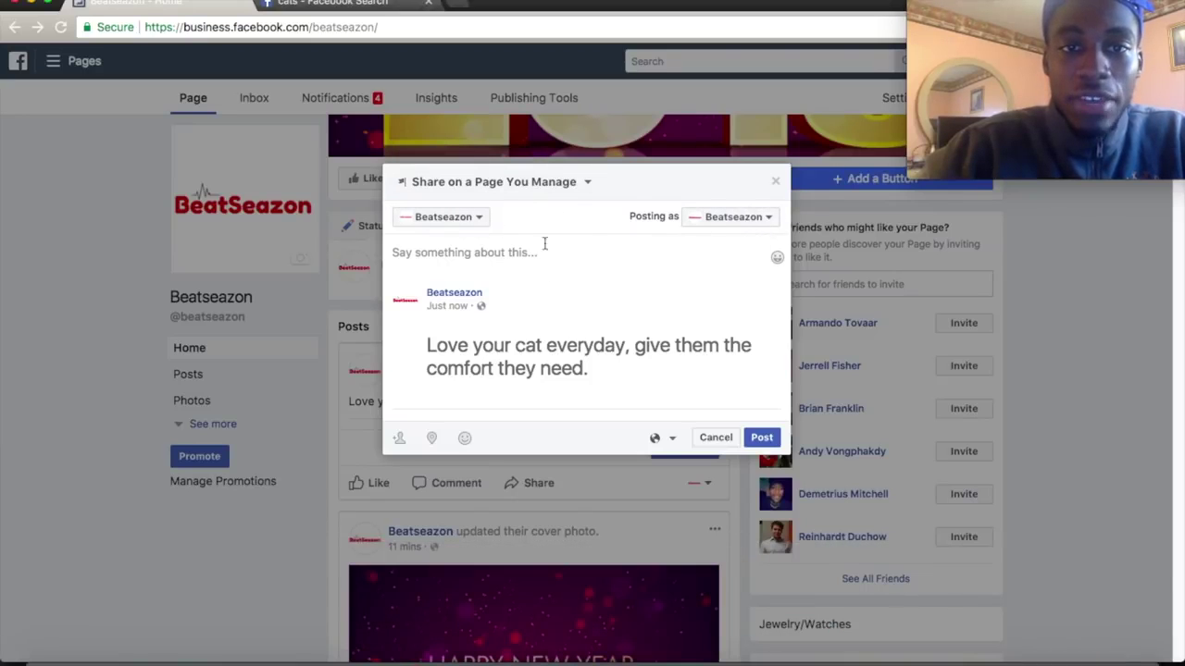
left_click(575, 184)
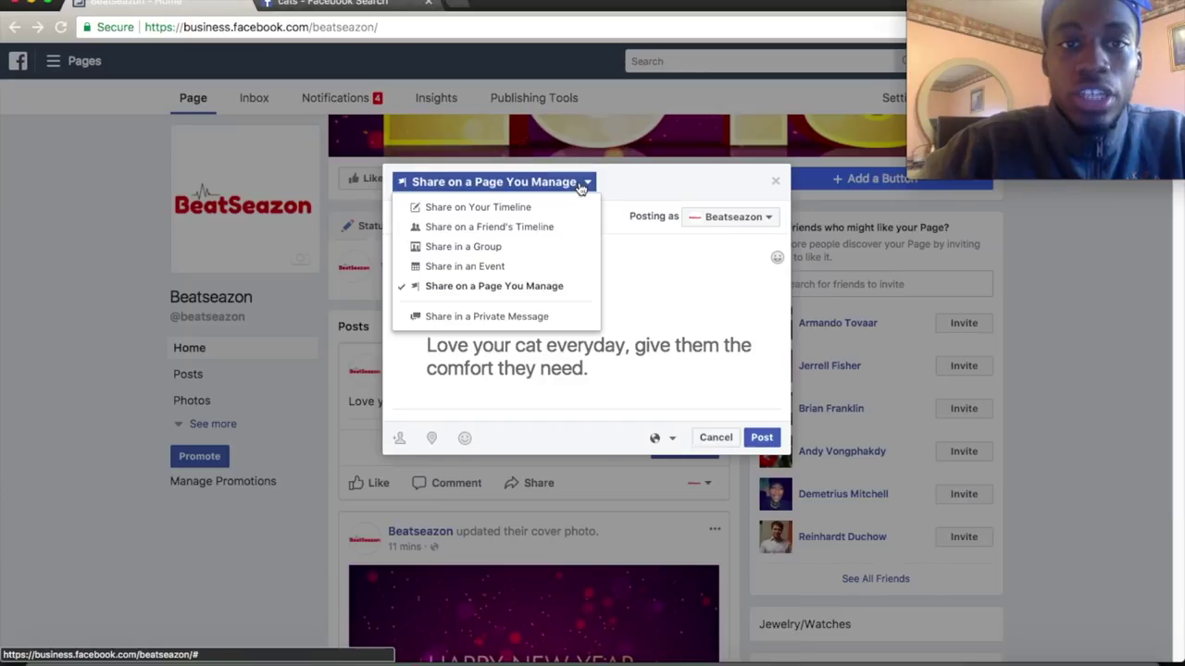
left_click(542, 250)
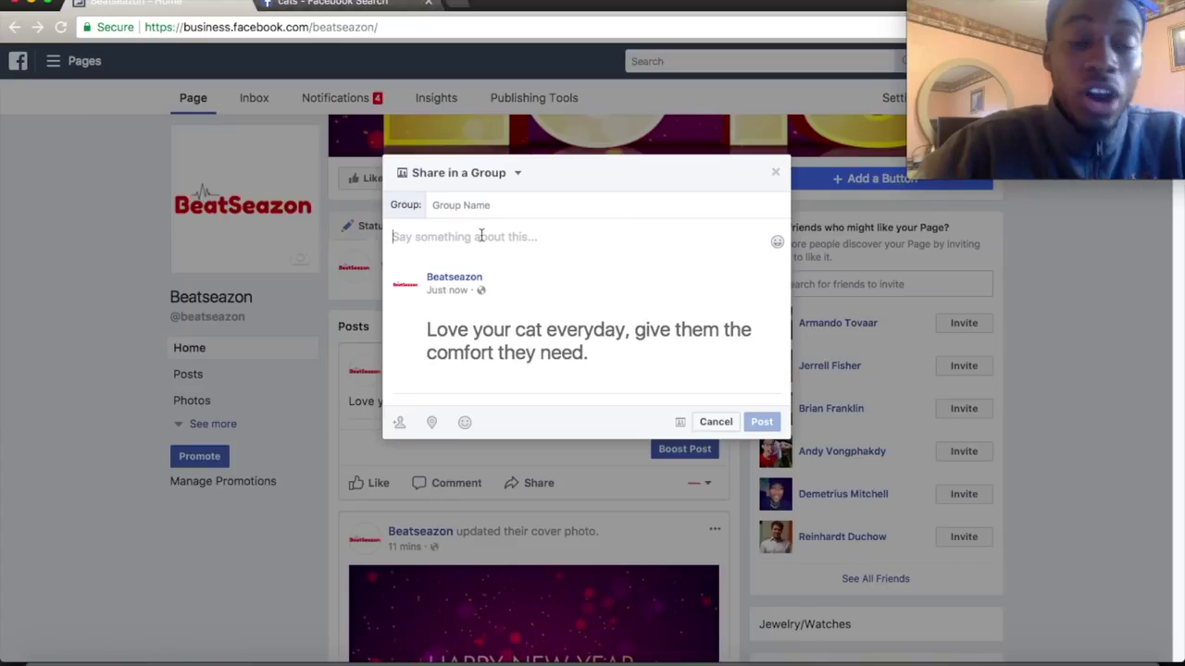
Step: Search the groups for "cat" and choose Free Kitten And Cat Lovers as the group to share in
left_click(490, 204)
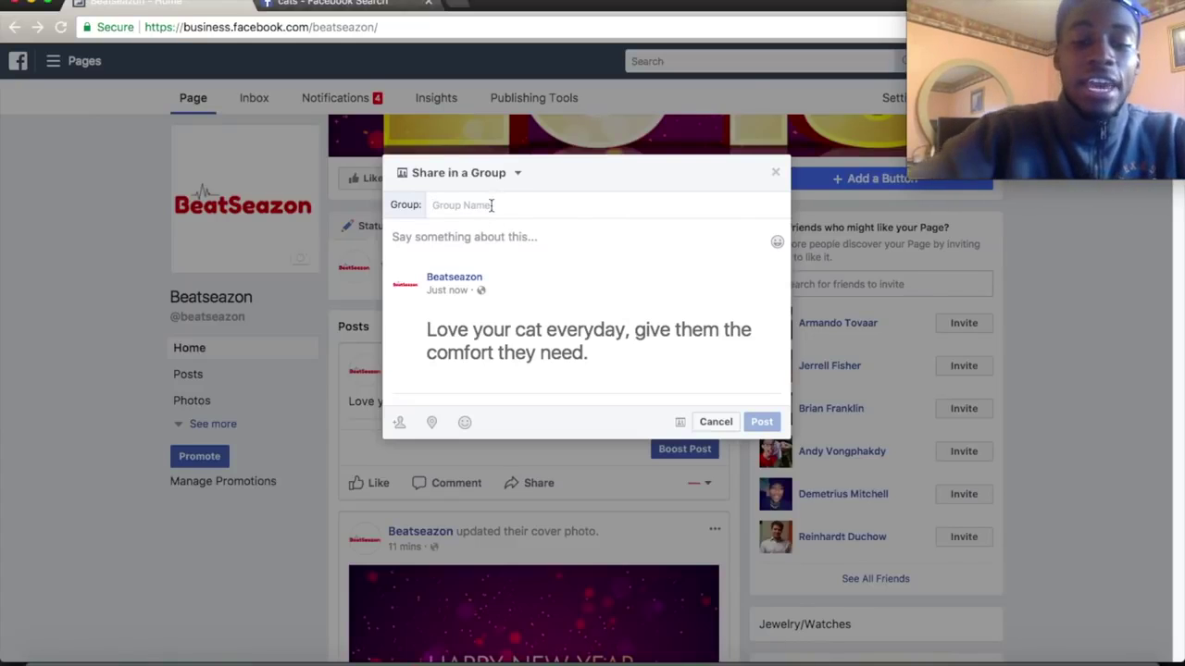
type("cat")
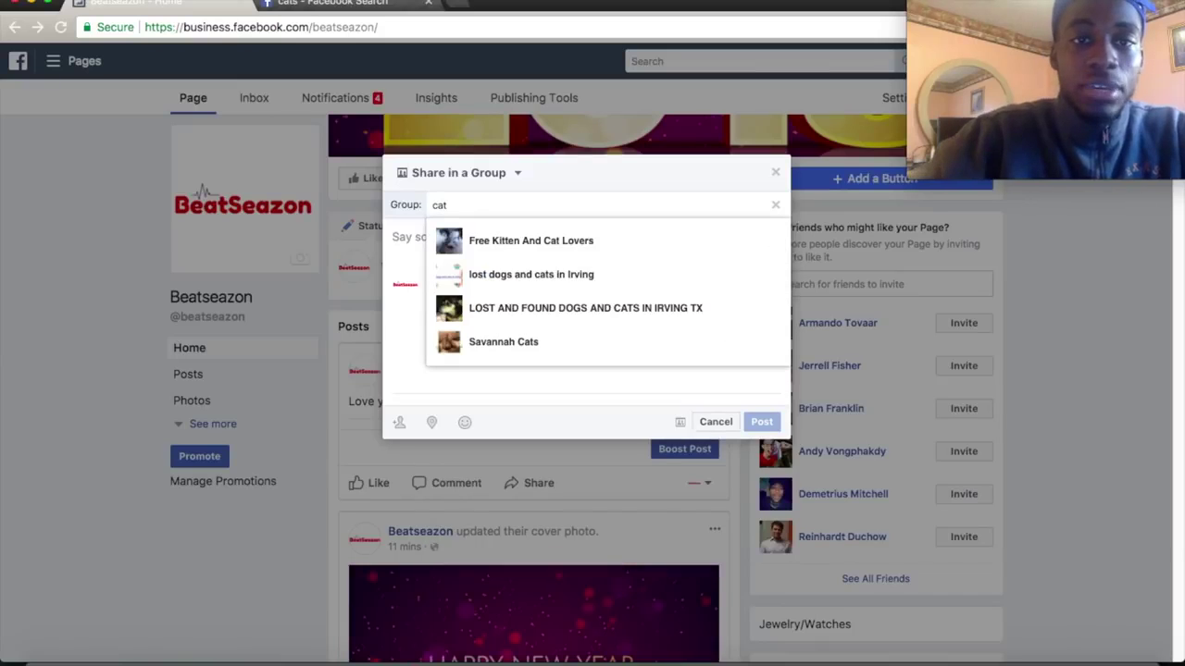
left_click(501, 252)
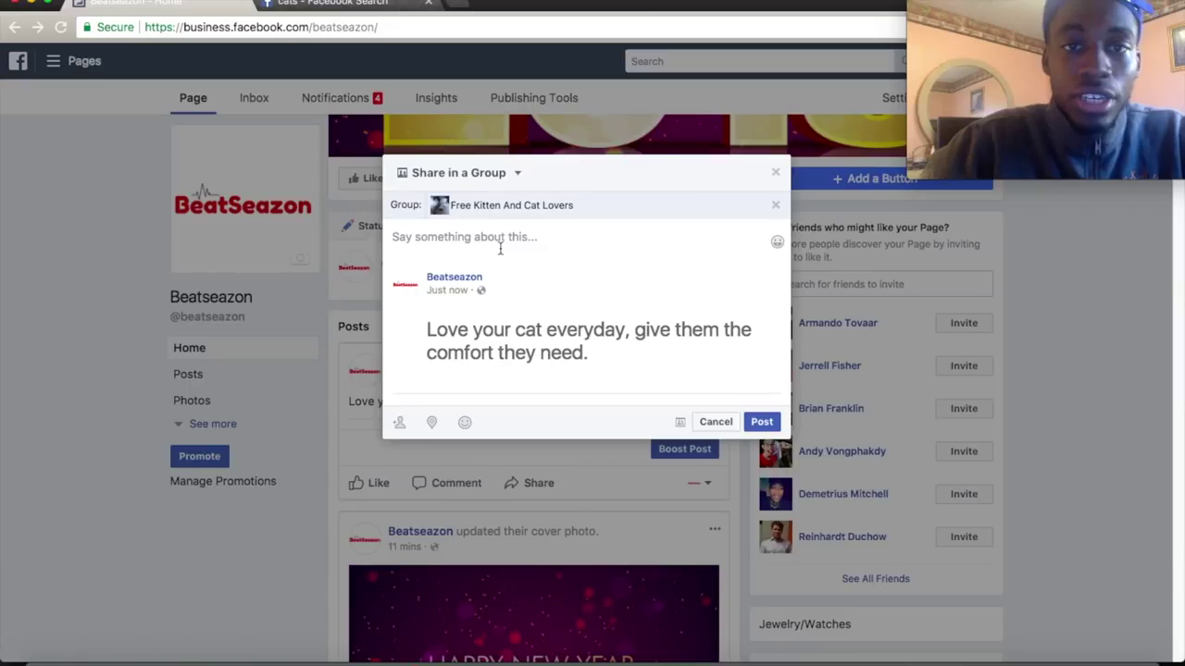
Step: Write the share message "OMG! 50% for ONLY cat lovers!" with heart-eyes and gift emojis placed before "50%"
left_click(475, 241)
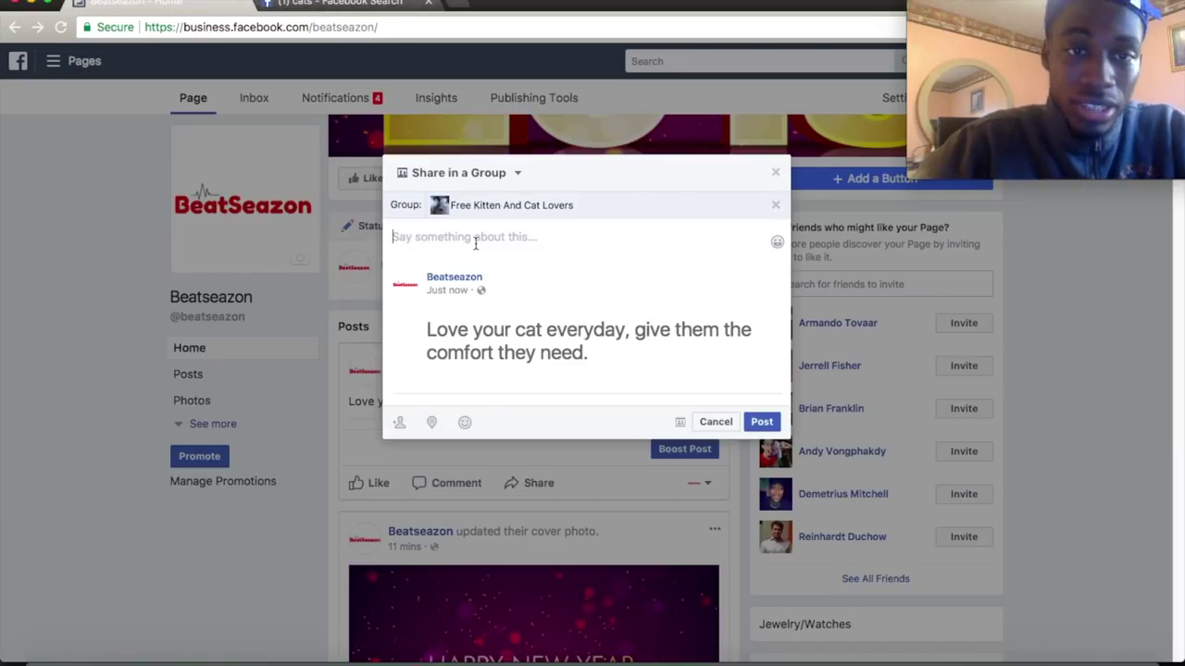
type("50")
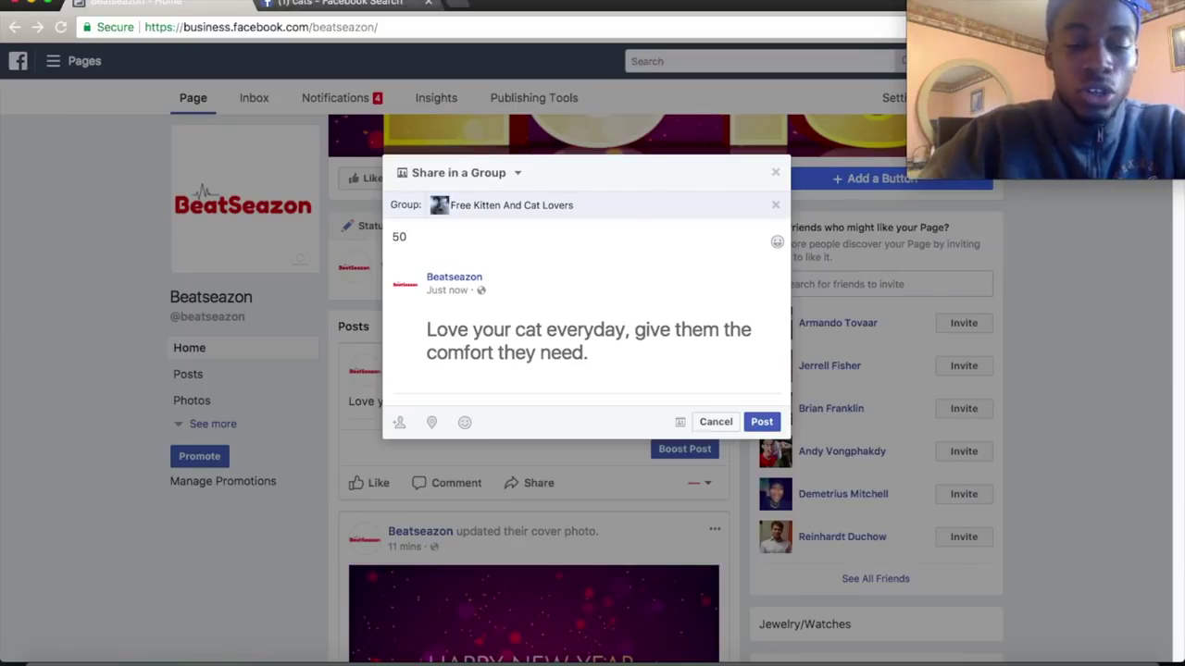
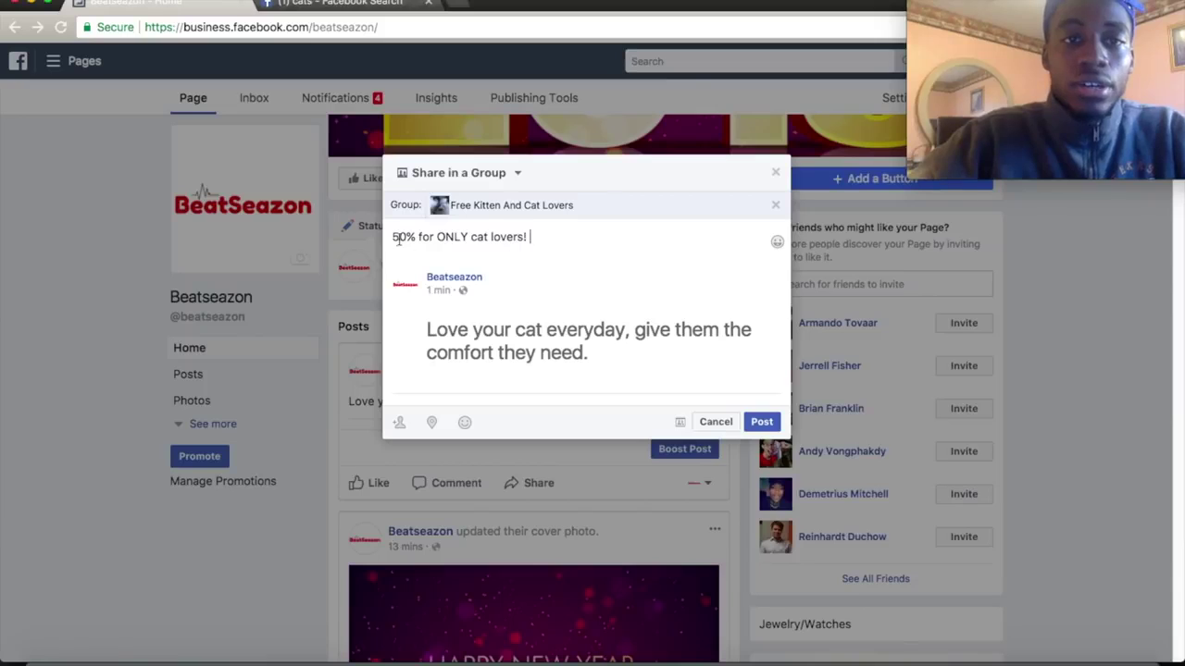
type("OMG!")
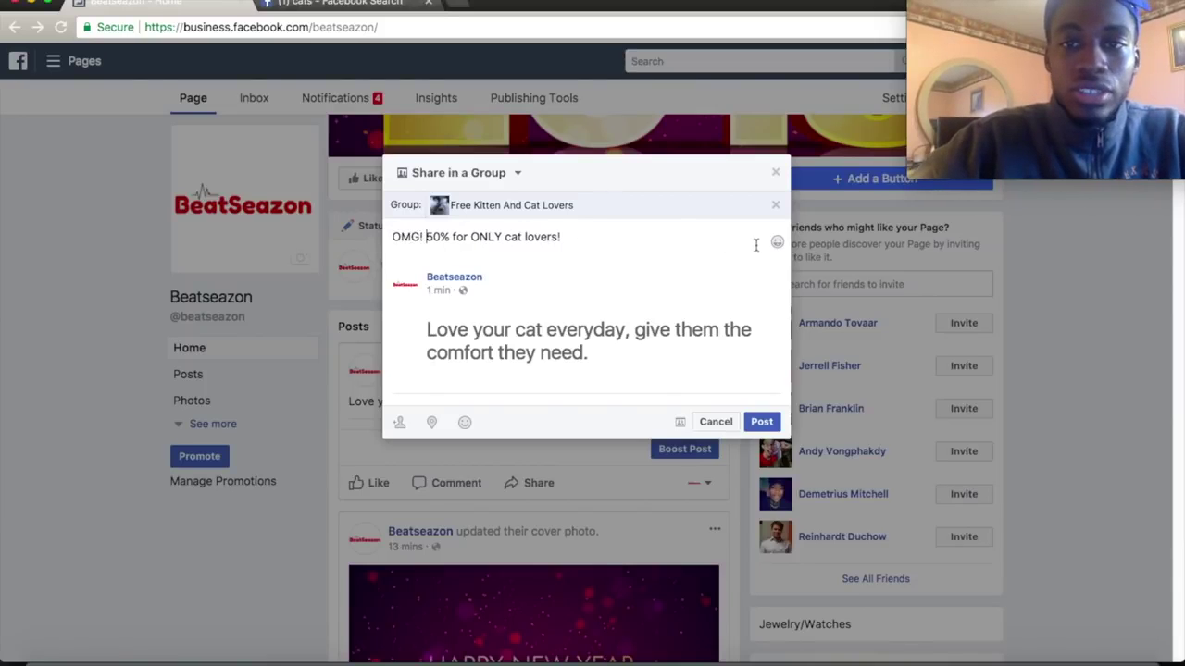
left_click(776, 242)
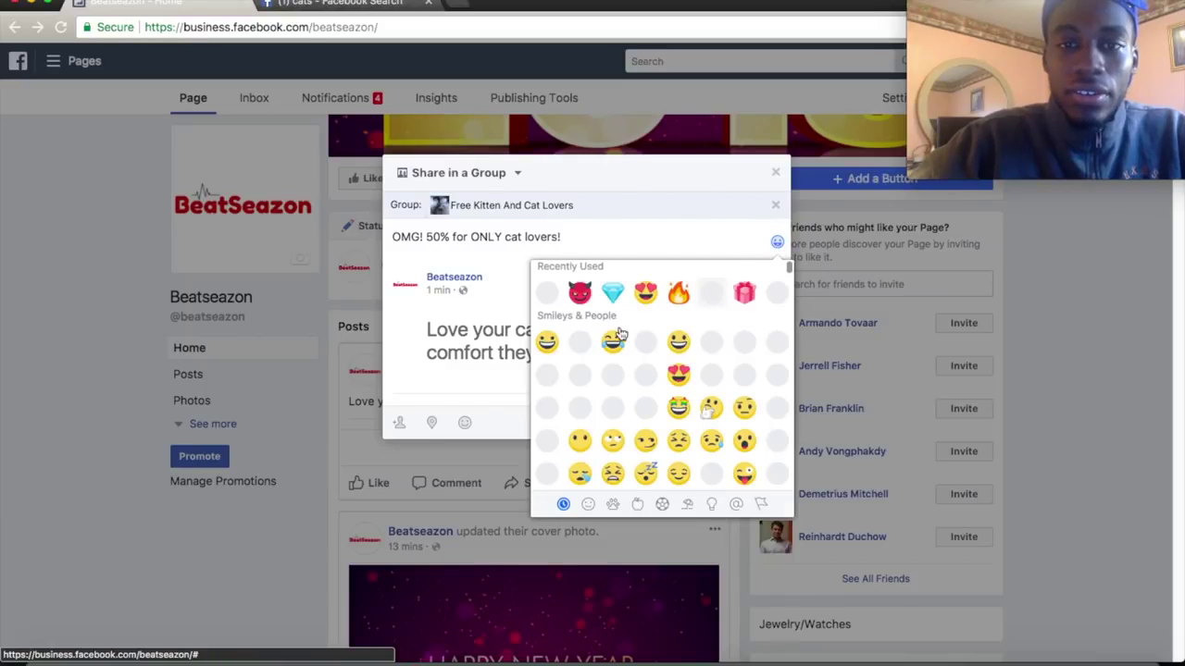
left_click(645, 295)
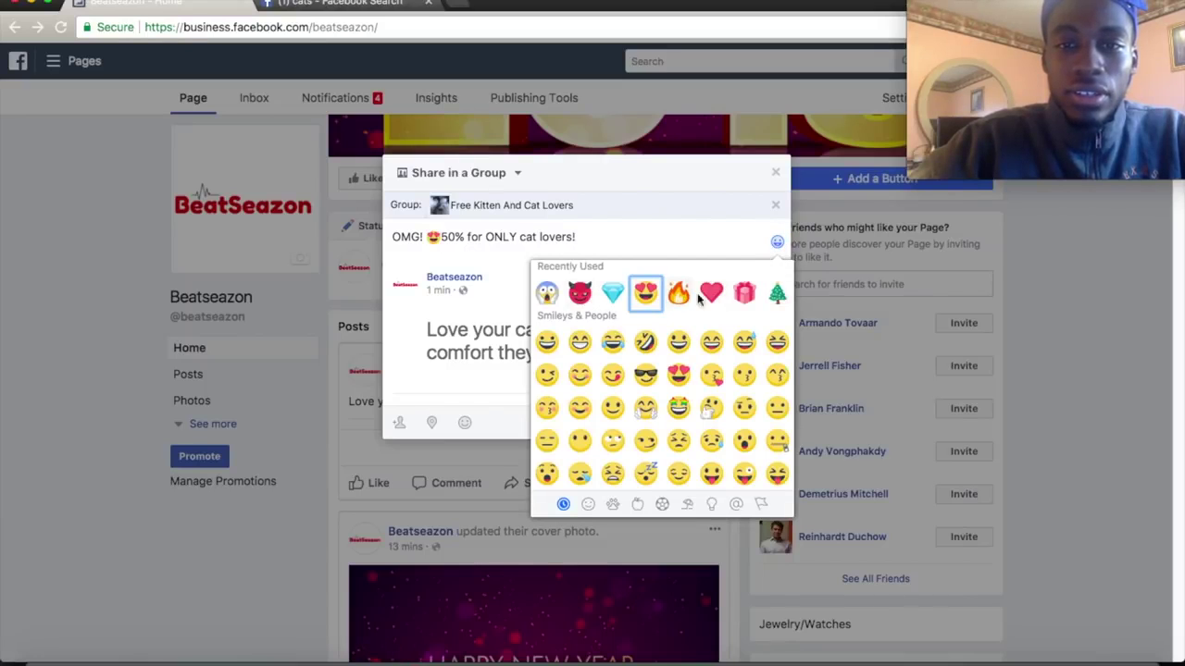
left_click(742, 295)
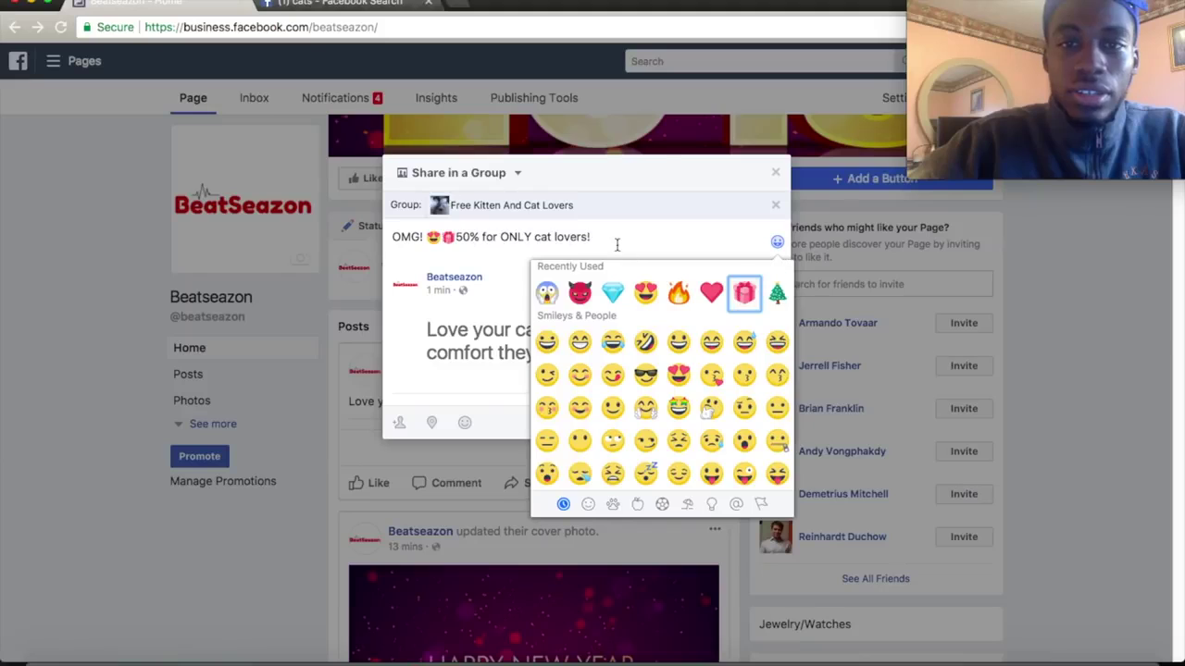
Step: Add "Happy New Years!" to the share message, separated from the first line by a blank line
left_click(619, 243)
key("Return")
key("Return")
type("Hap")
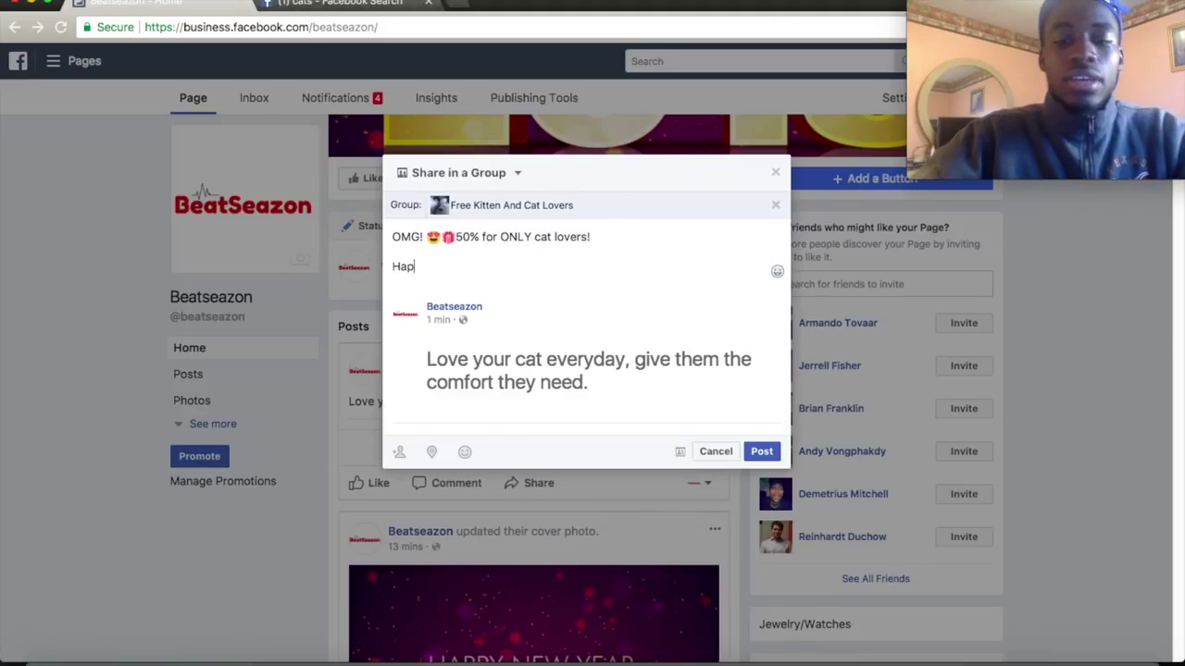
type("py new")
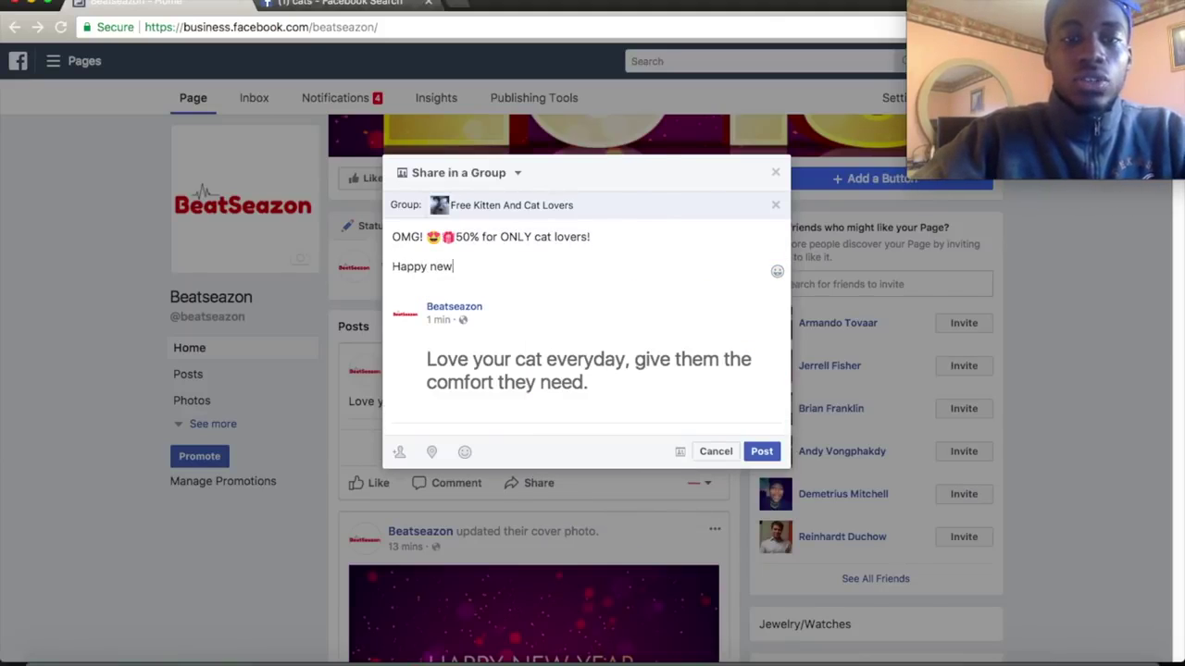
key("BackSpace")
key("BackSpace")
key("BackSpace")
type("New")
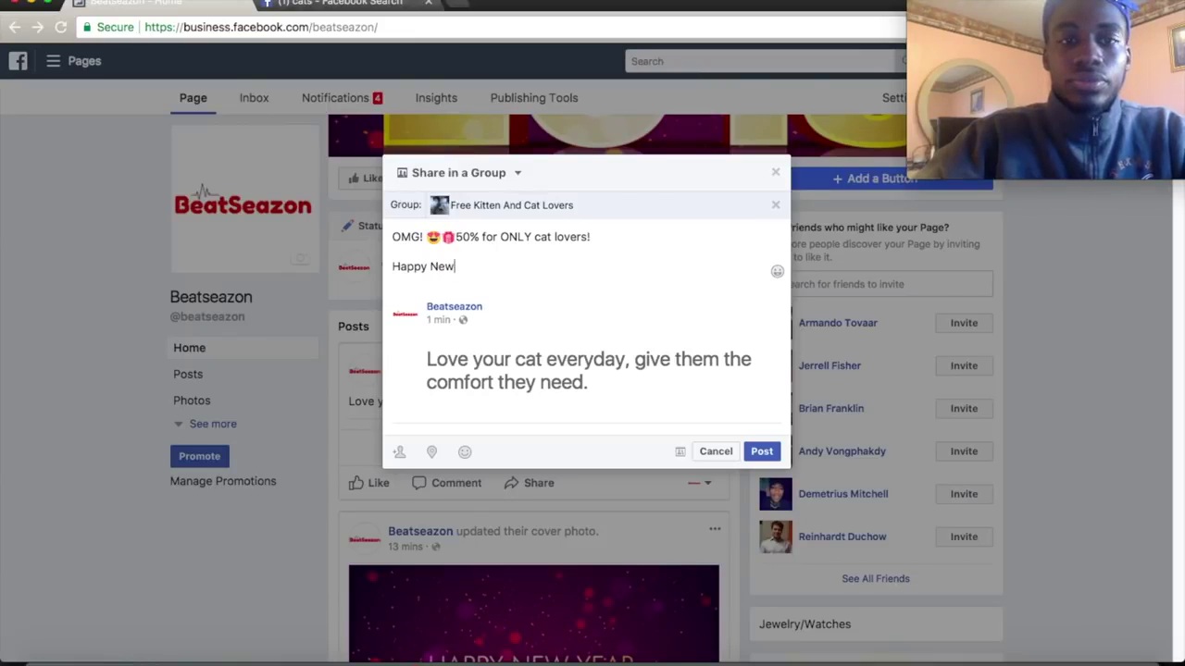
type(" Year")
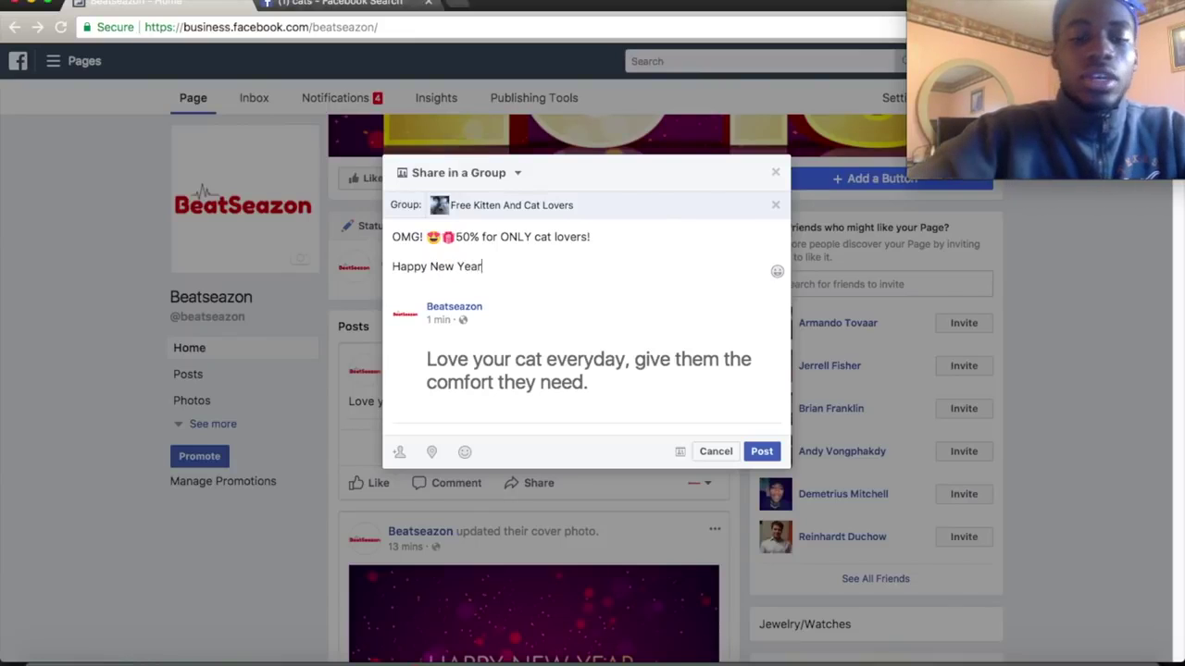
type("s!")
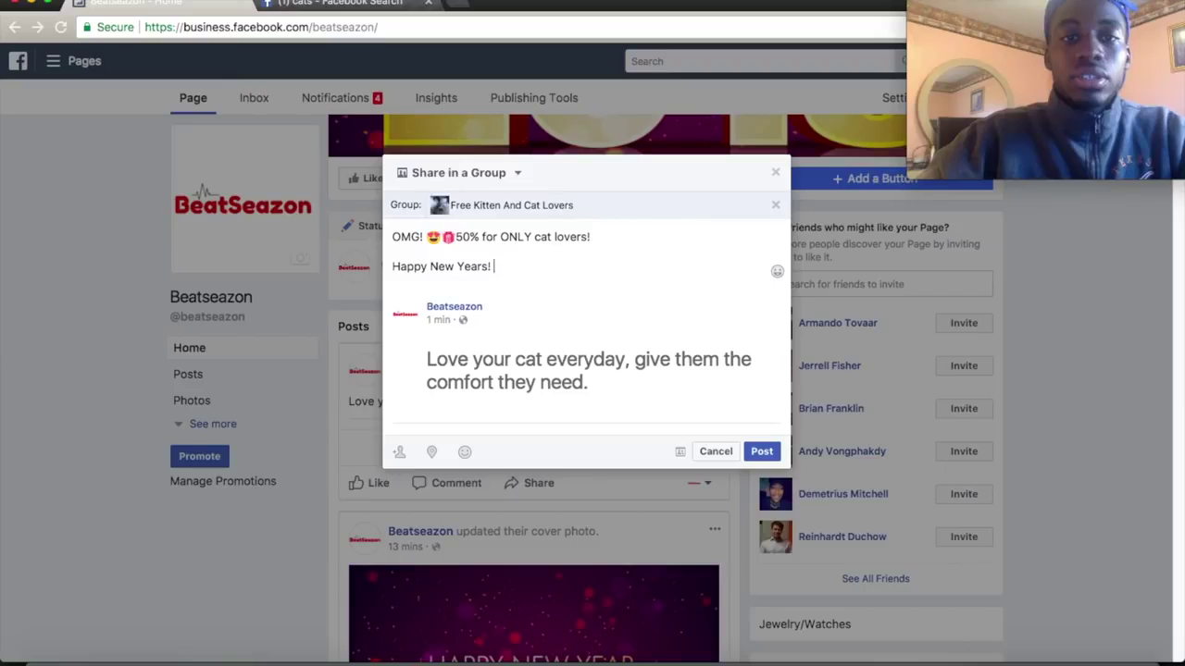
Step: Add a closing line "Thank me later.." below the New Year greeting, after a blank line
key("Return")
key("Return")
type("T")
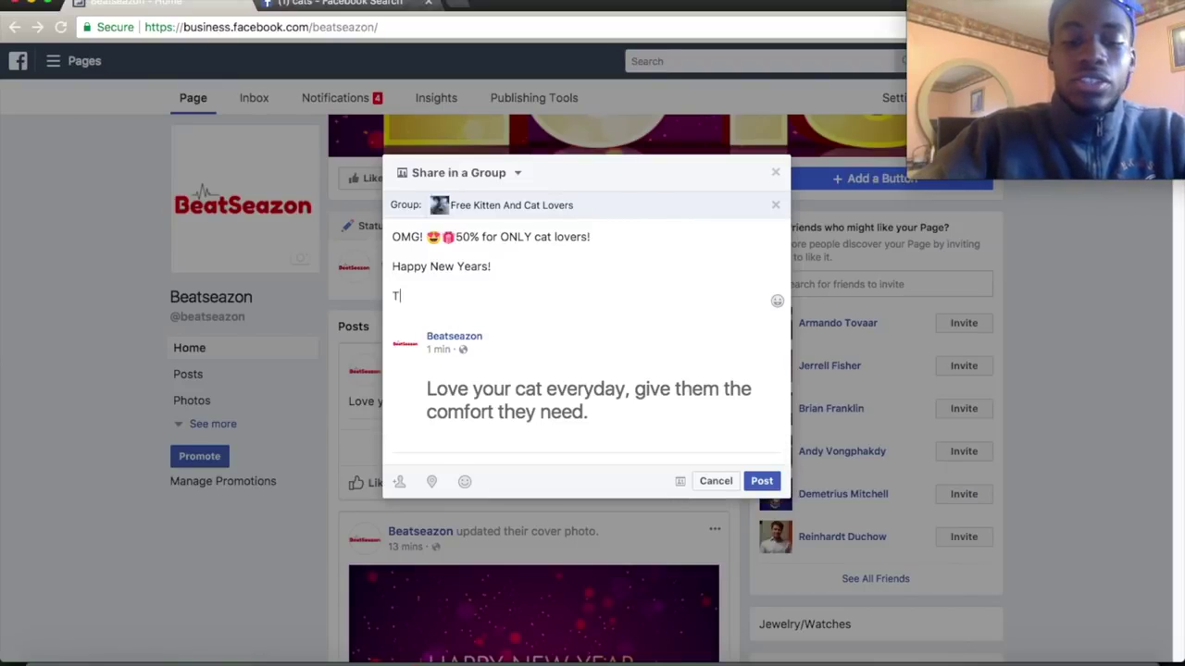
type("hank me later")
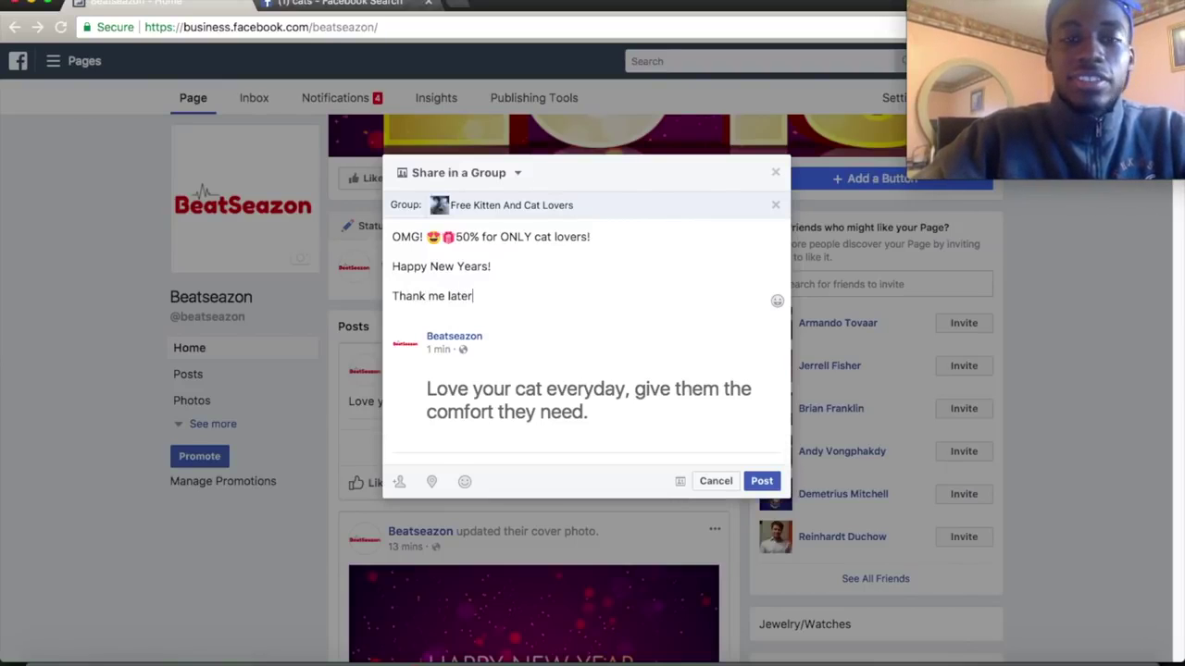
type("..")
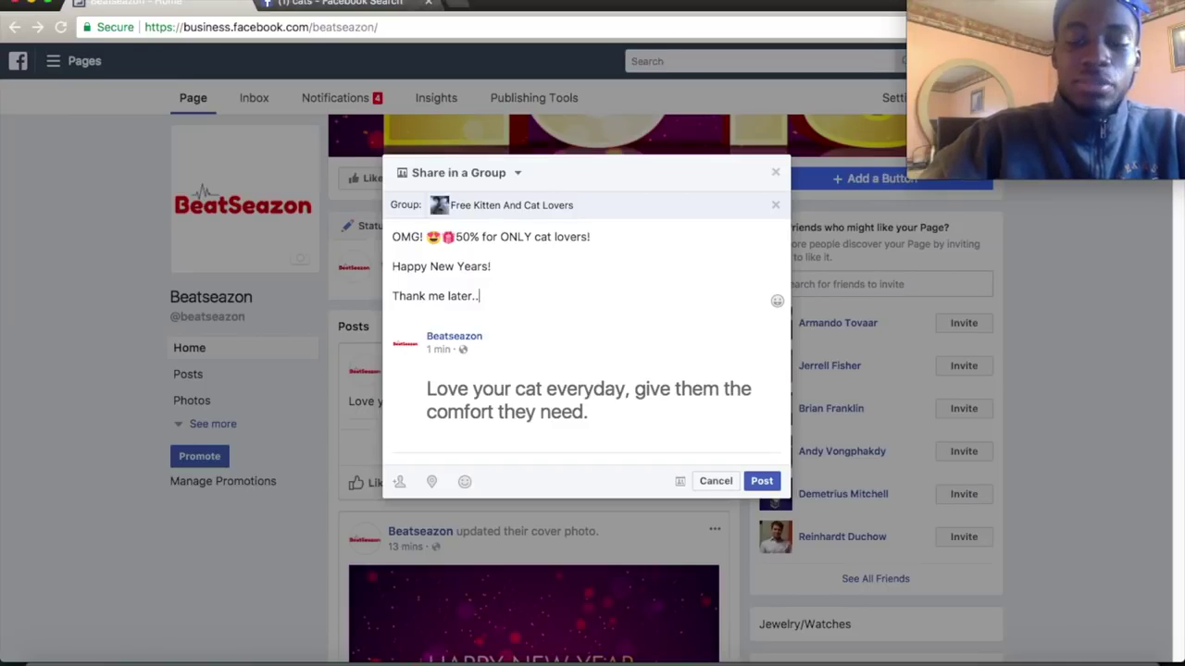
left_click(698, 272)
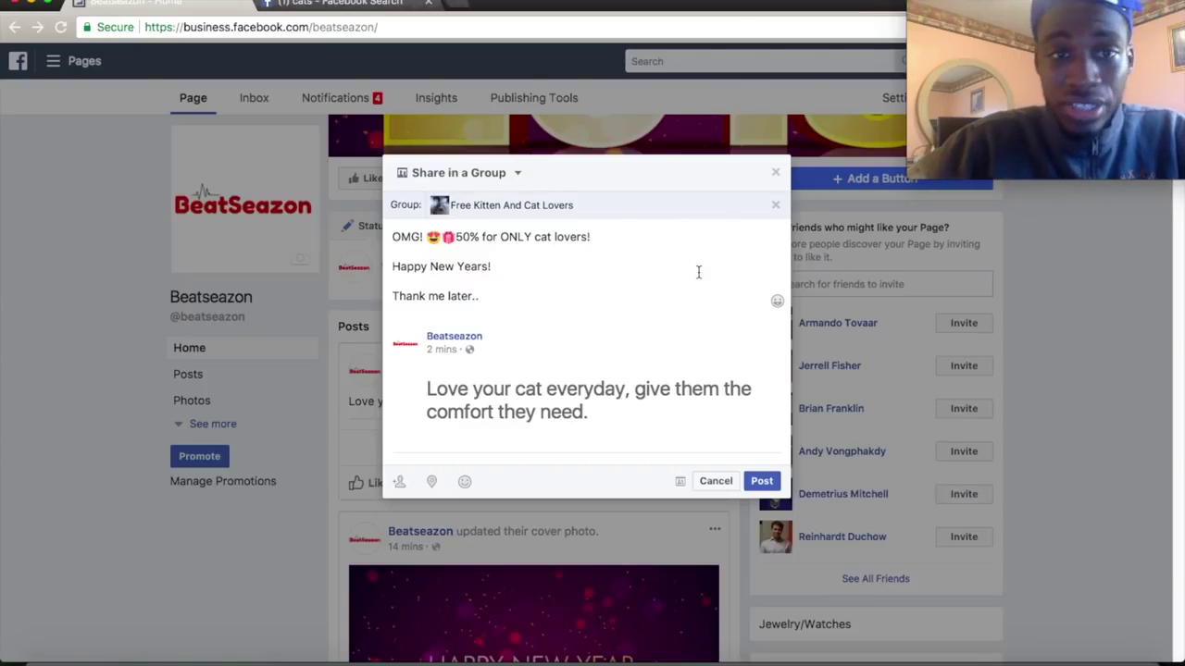
left_click(698, 271)
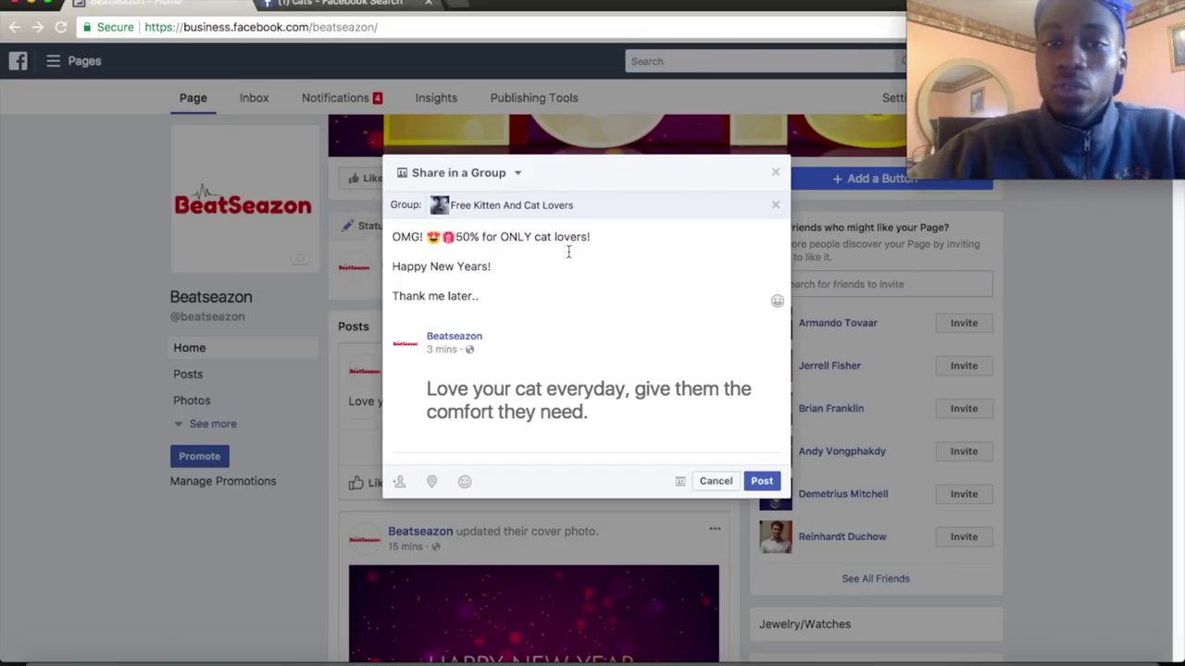
left_click(495, 253)
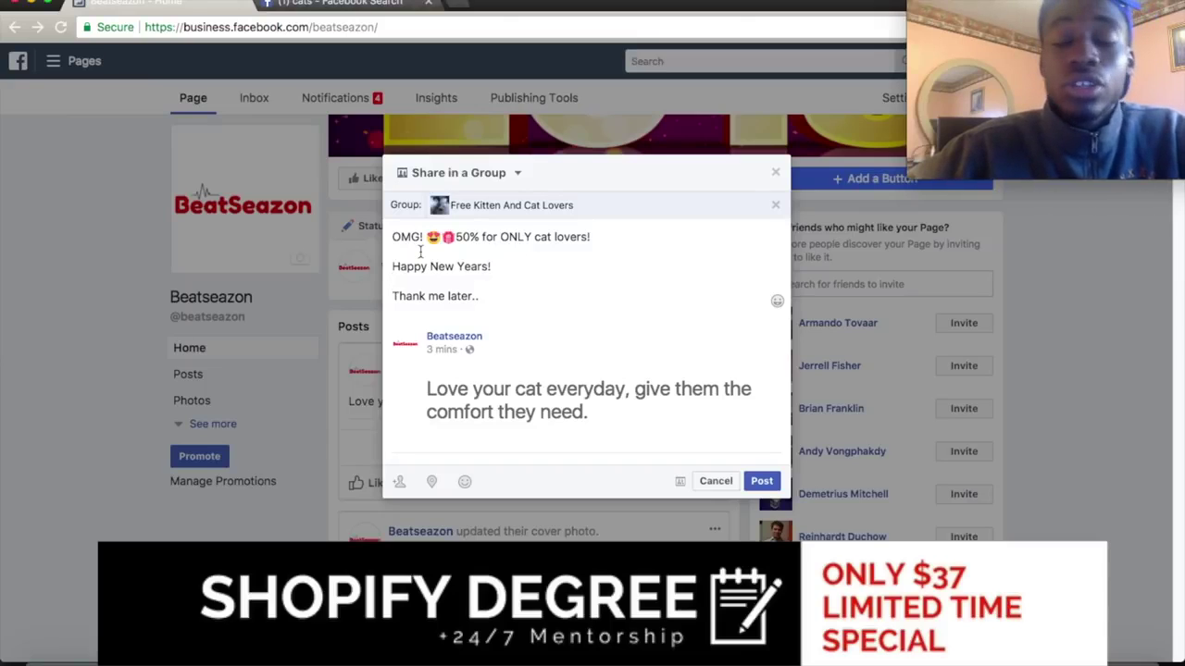
left_click(420, 251)
left_click(405, 281)
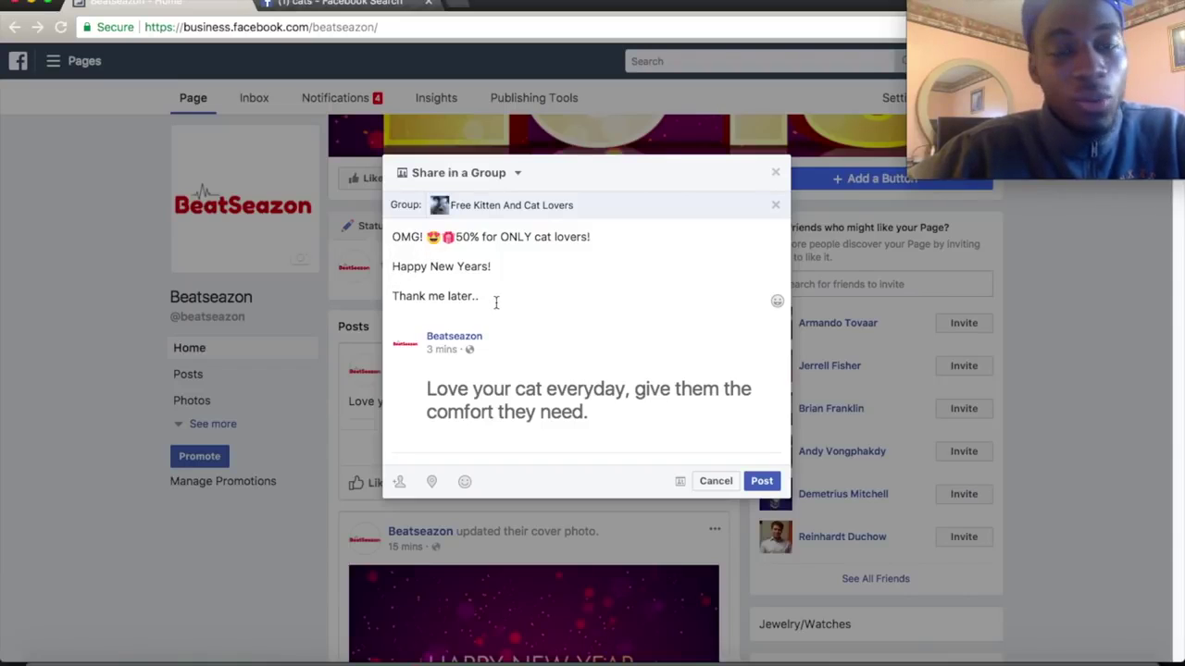
Step: Extend the closing line to "Thank me later..." and post the share to the Free Kitten And Cat Lovers group
type(".")
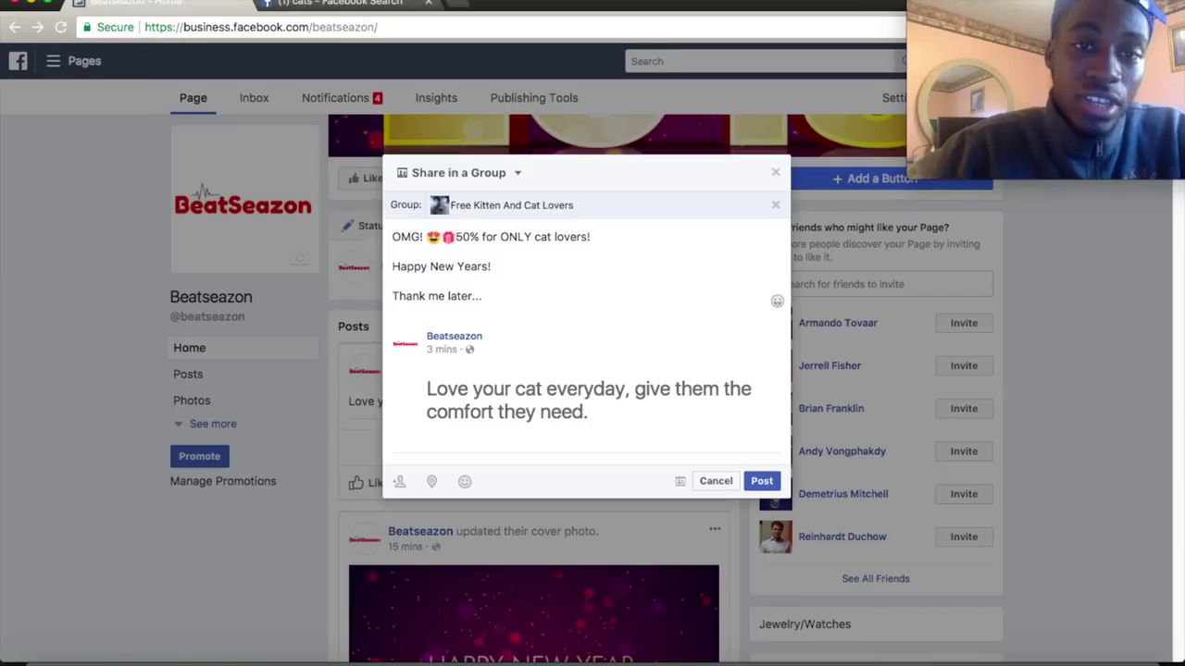
left_click(761, 482)
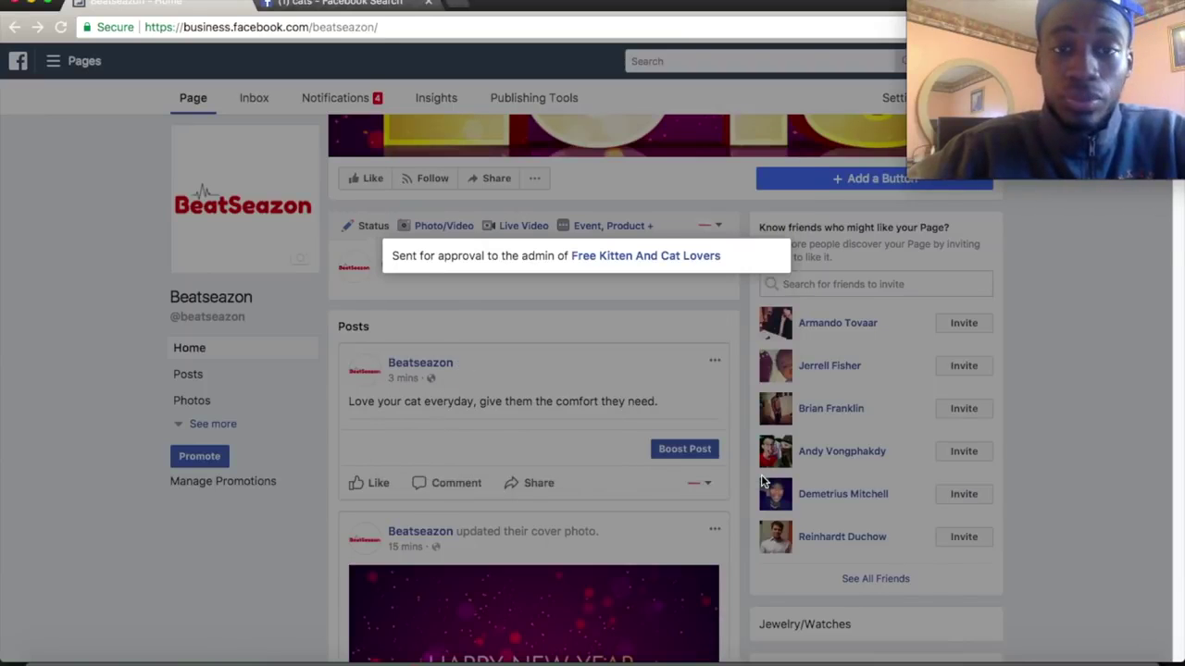
left_click(448, 258)
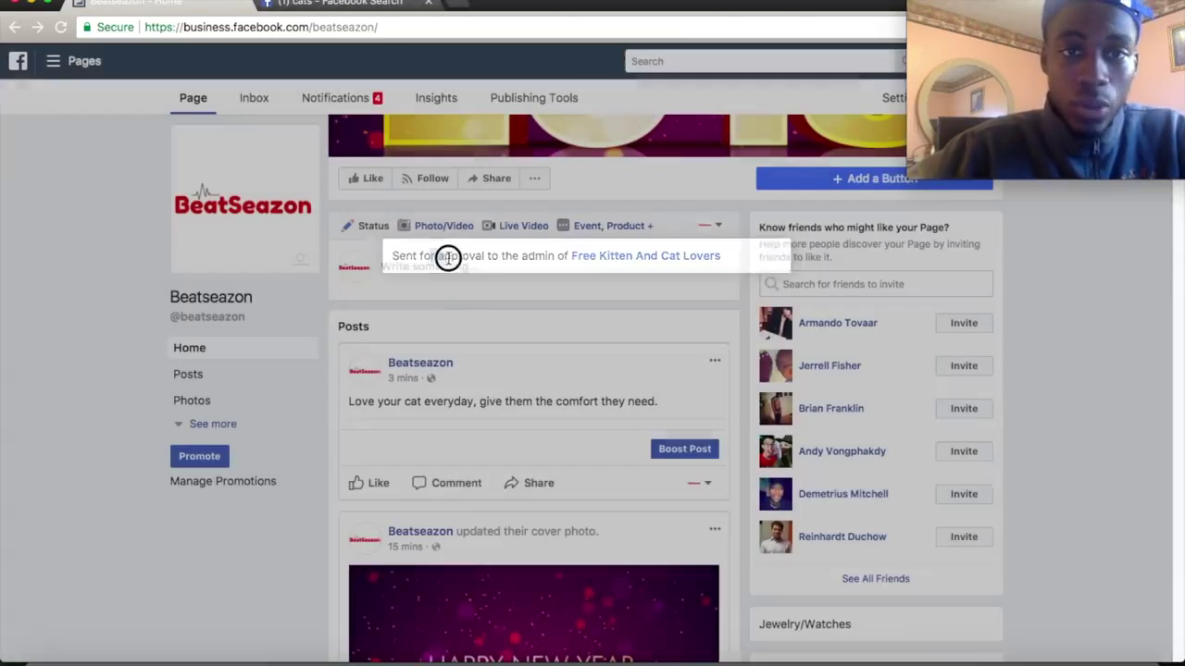
scroll(582, 389, "down", 2)
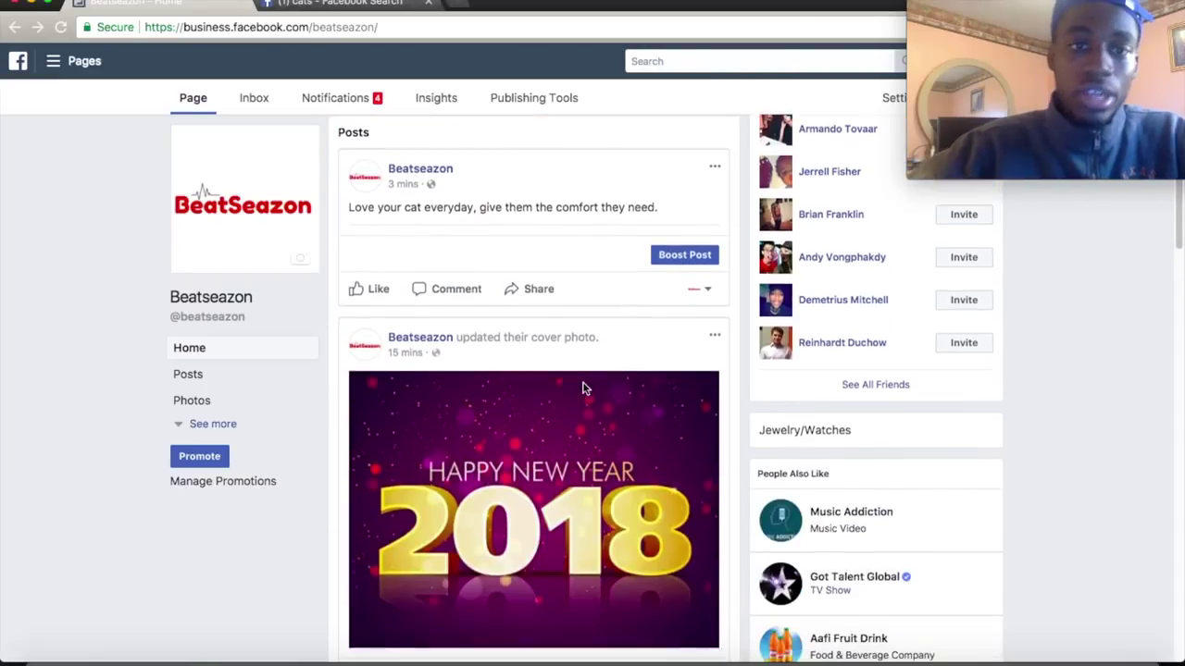
scroll(582, 389, "up", 4)
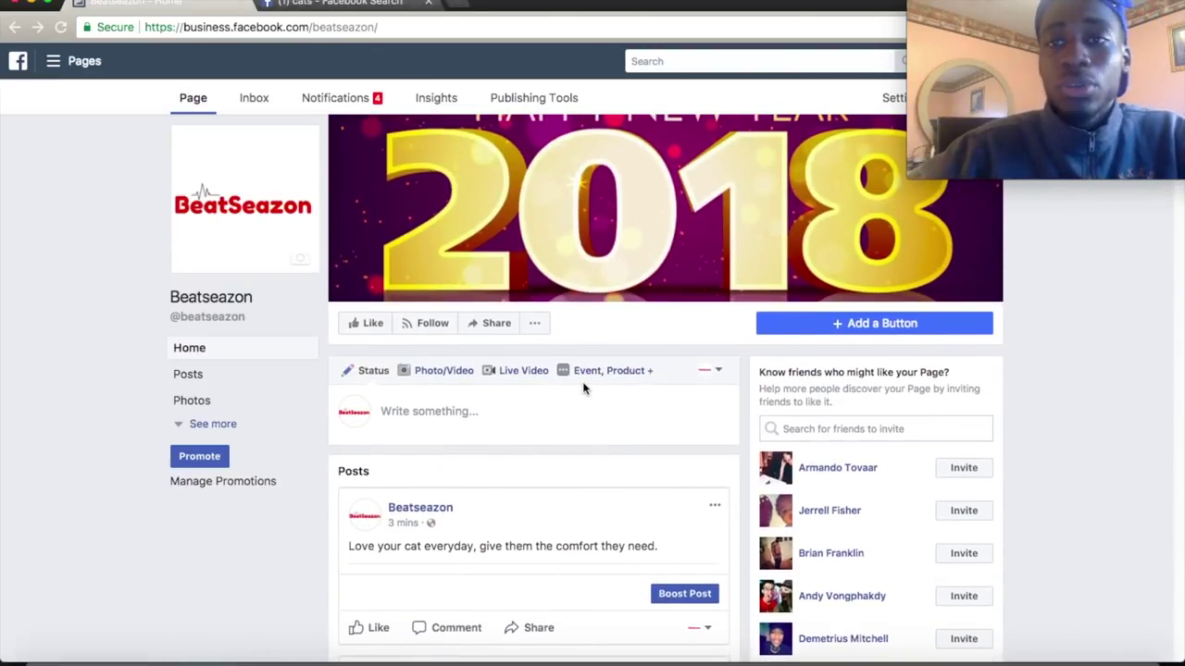